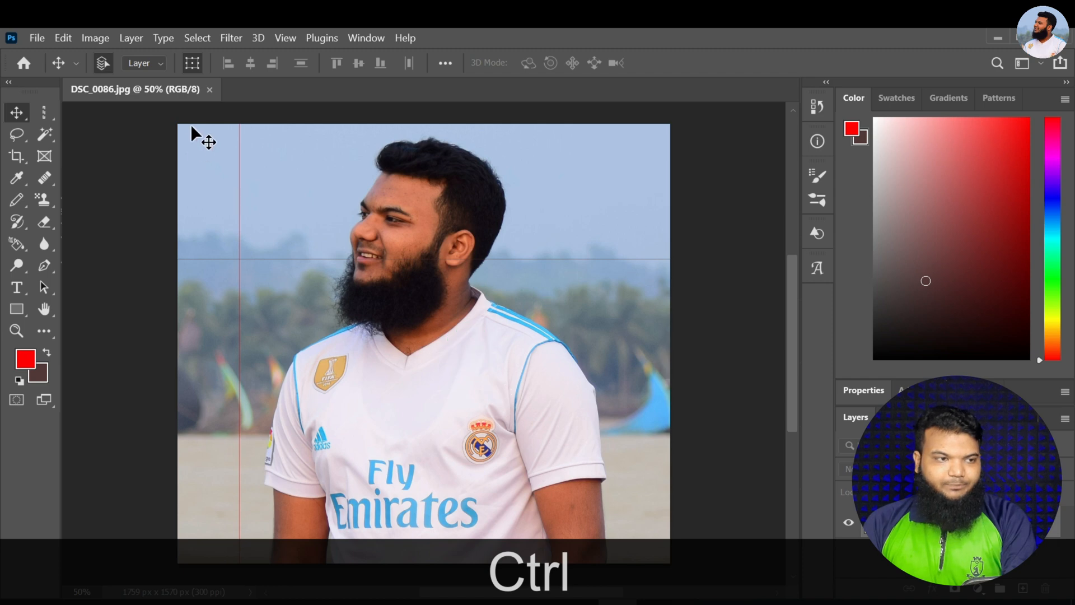
Close the outdoor photo DSC_0086.jpg and open the 300 px square portrait of the man in a black suit
{"action": "left_click", "coordinate": [209, 90]}
{"action": "key", "text": "ctrl+o"}
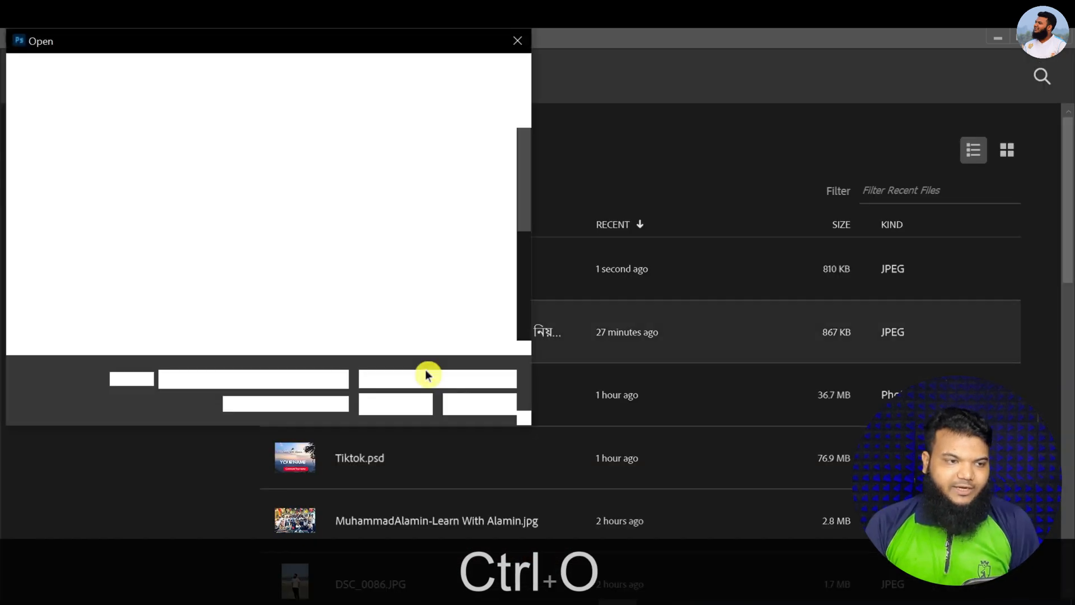
{"action": "scroll", "coordinate": [328, 254], "scroll_direction": "down", "scroll_amount": 5}
{"action": "left_click", "coordinate": [306, 164]}
{"action": "double_click", "coordinate": [305, 164]}
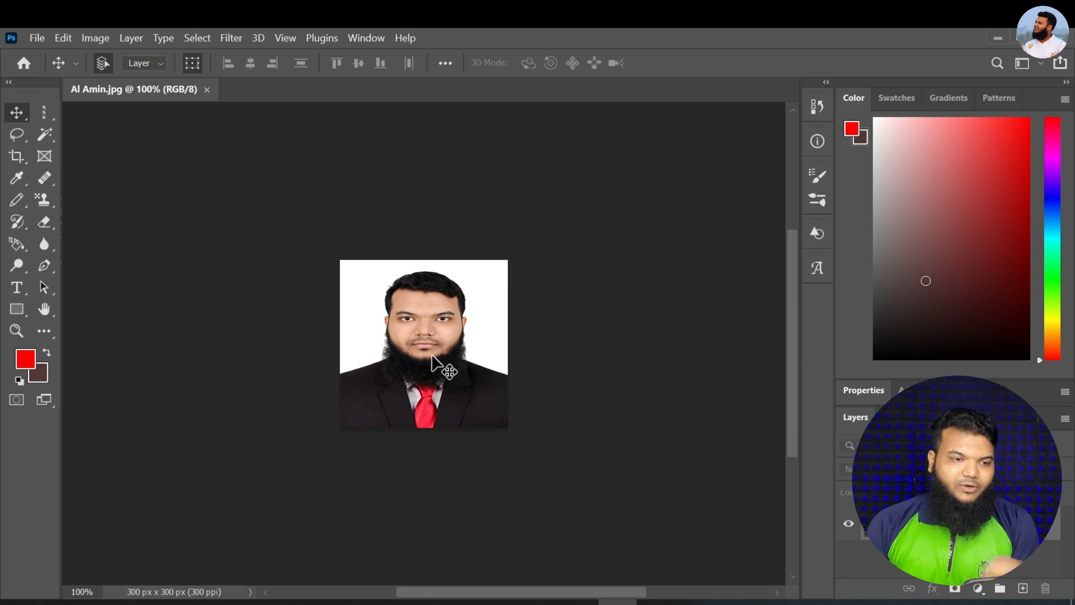
Zoom in and out repeatedly around the face to examine the portrait at different magnifications
{"action": "scroll", "coordinate": [422, 368], "scroll_direction": "up", "scroll_amount": 3}
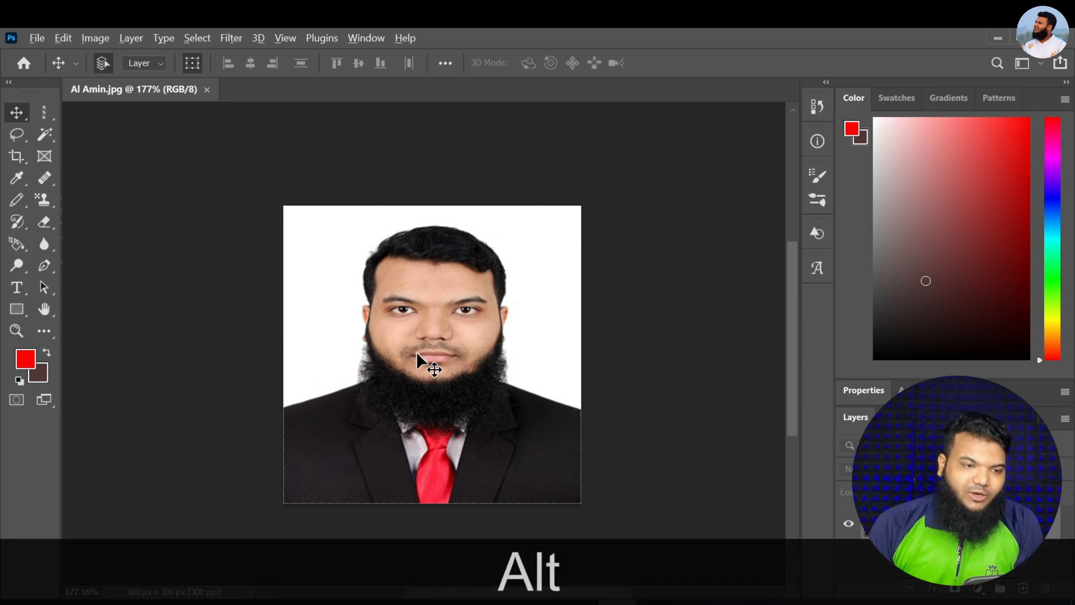
{"action": "scroll", "coordinate": [416, 351], "scroll_direction": "up", "scroll_amount": 5}
{"action": "scroll", "coordinate": [417, 348], "scroll_direction": "down", "scroll_amount": 6}
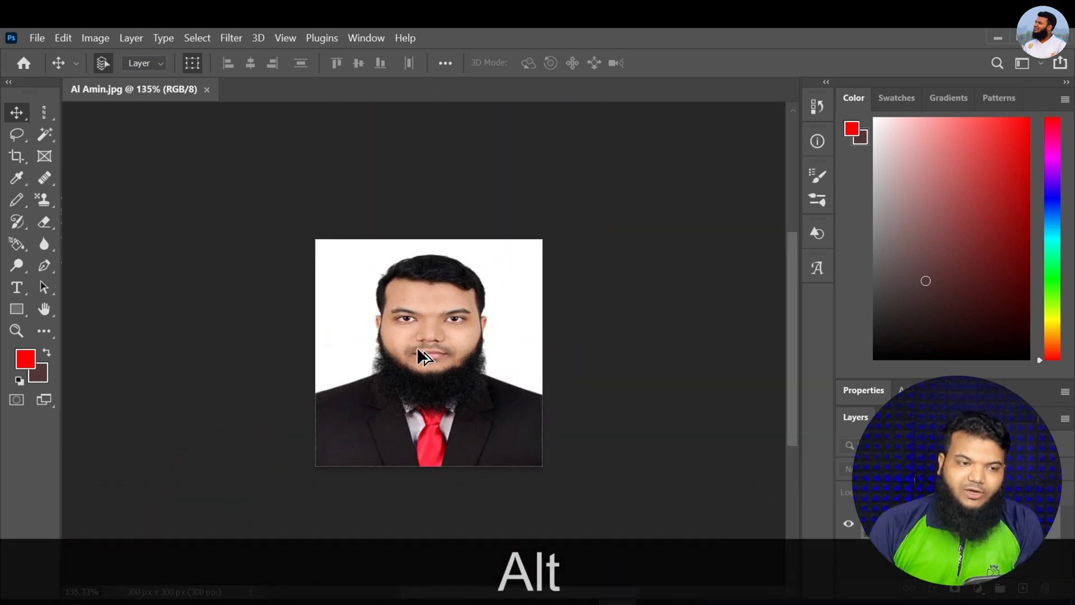
{"action": "scroll", "coordinate": [418, 347], "scroll_direction": "up", "scroll_amount": 2}
{"action": "scroll", "coordinate": [418, 348], "scroll_direction": "down", "scroll_amount": 2}
{"action": "scroll", "coordinate": [417, 347], "scroll_direction": "up", "scroll_amount": 2}
{"action": "scroll", "coordinate": [397, 354], "scroll_direction": "down", "scroll_amount": 1}
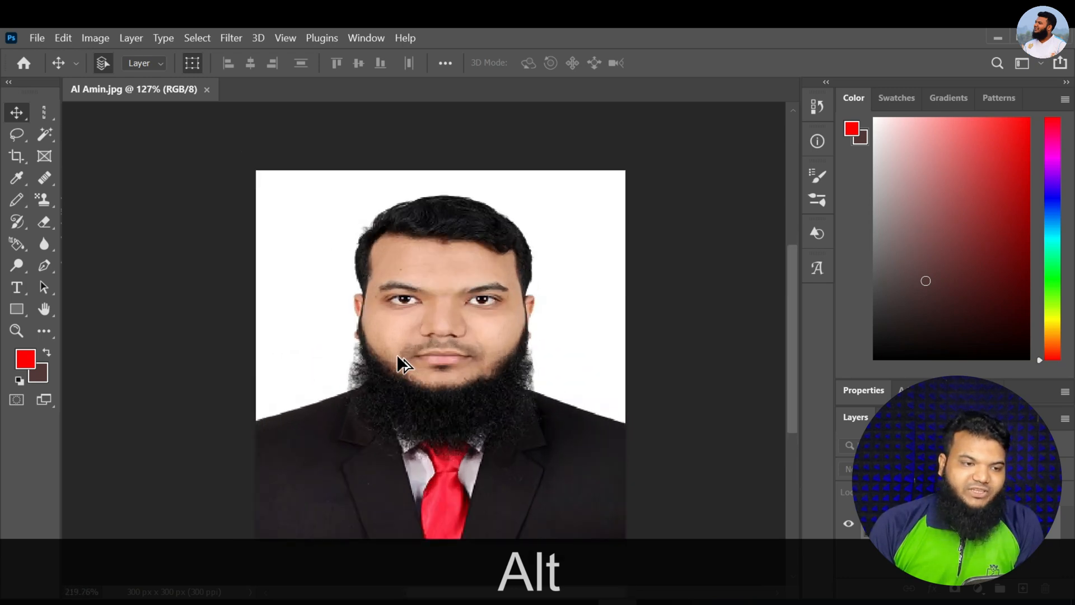
{"action": "scroll", "coordinate": [398, 355], "scroll_direction": "up", "scroll_amount": 5}
{"action": "scroll", "coordinate": [394, 354], "scroll_direction": "down", "scroll_amount": 4}
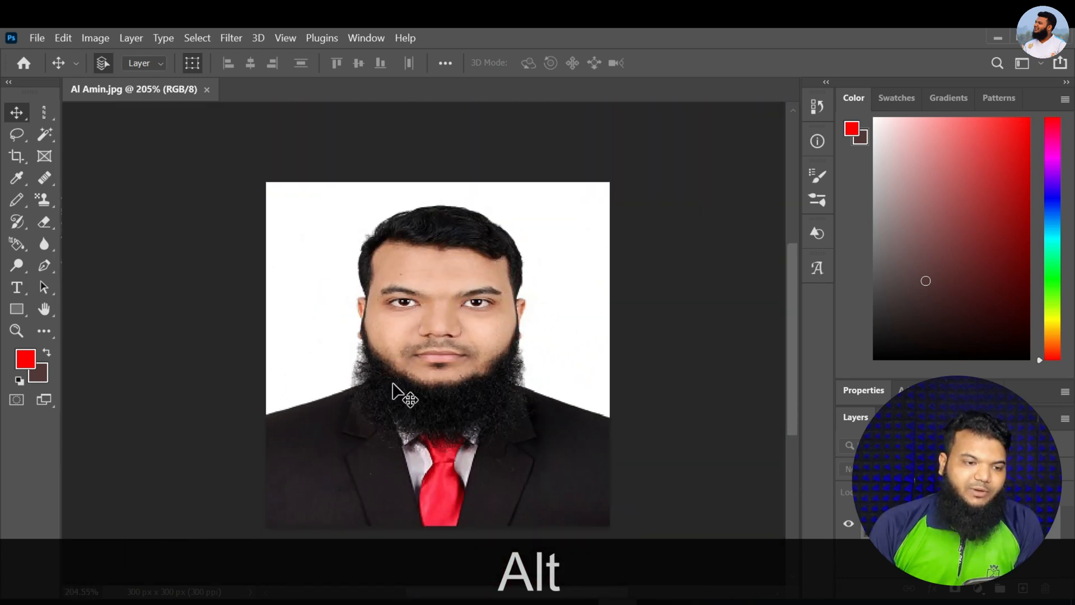
{"action": "scroll", "coordinate": [384, 366], "scroll_direction": "down", "scroll_amount": 1}
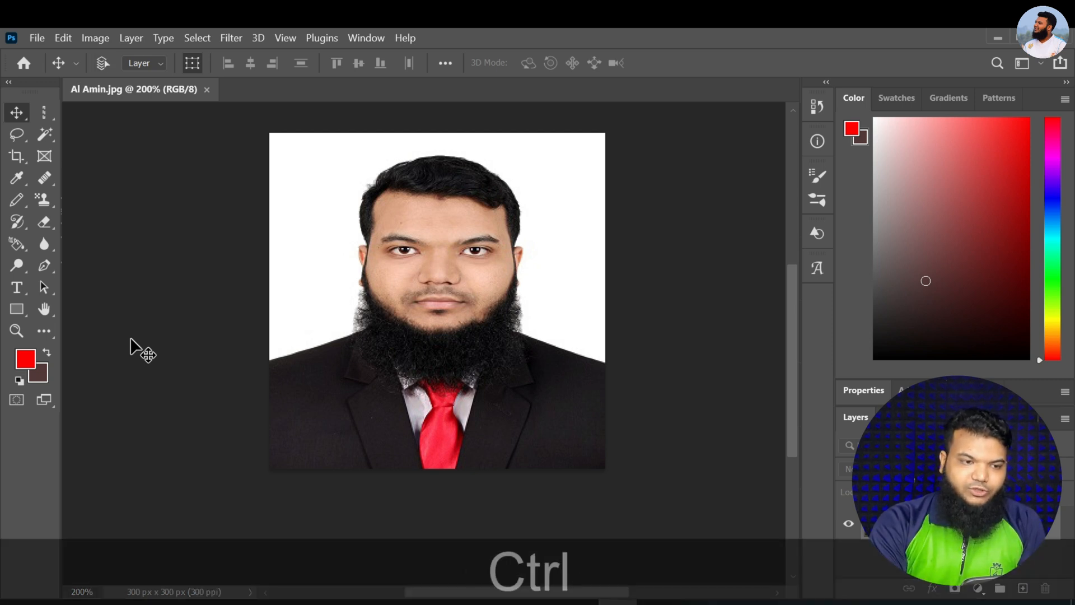
Magnify the portrait in preset steps past 300% to at least 400%, and step the zoom back to 200%
{"action": "key", "text": "ctrl+equal"}
{"action": "key", "text": "ctrl+equal"}
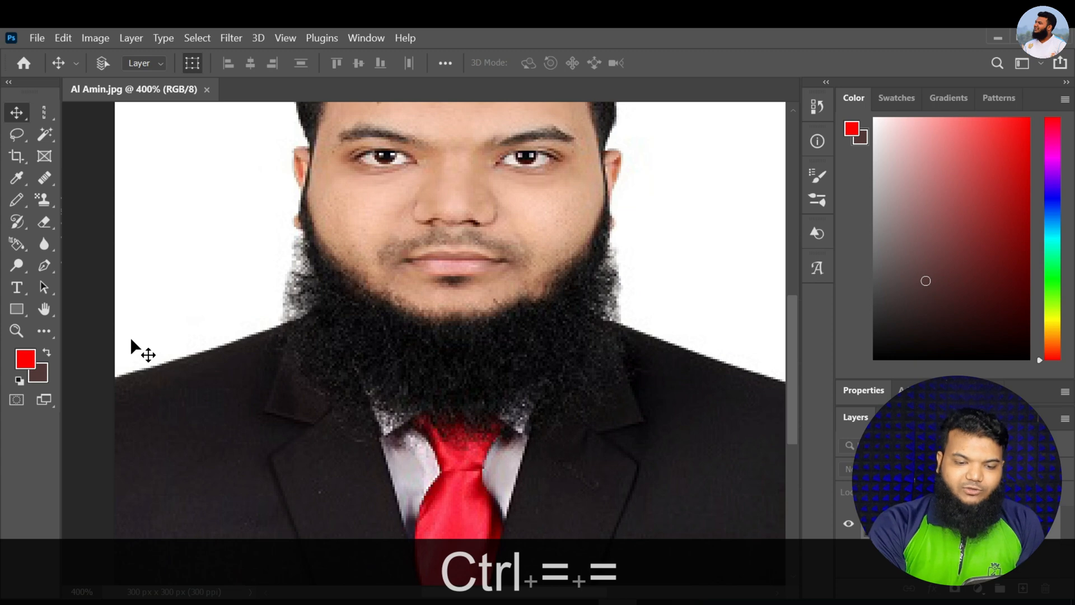
{"action": "key", "text": "ctrl+equal"}
{"action": "key", "text": "ctrl+minus"}
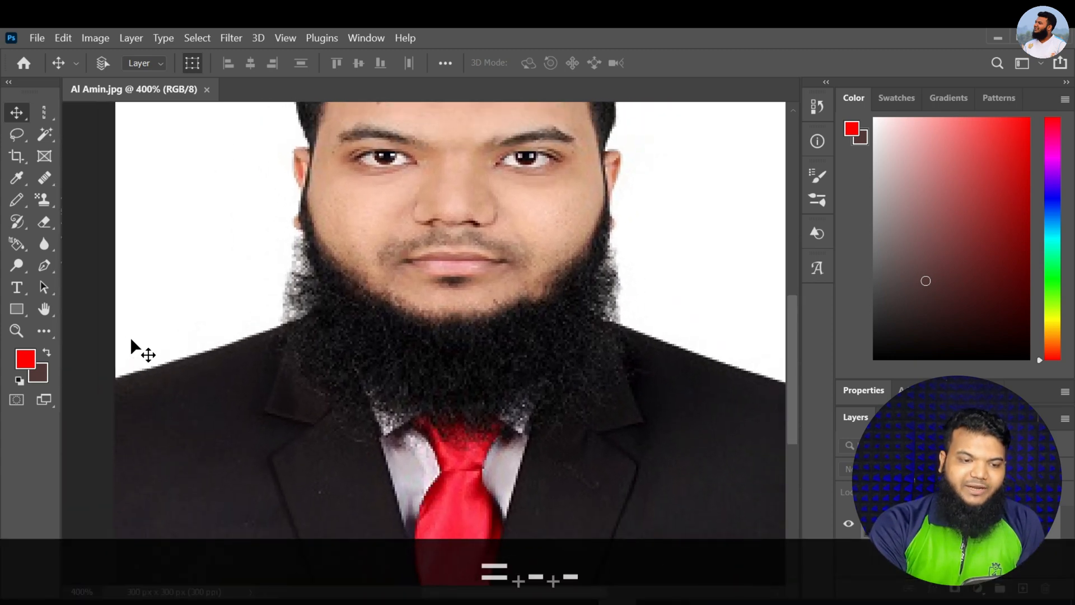
{"action": "key", "text": "ctrl+minus"}
{"action": "key", "text": "ctrl+minus"}
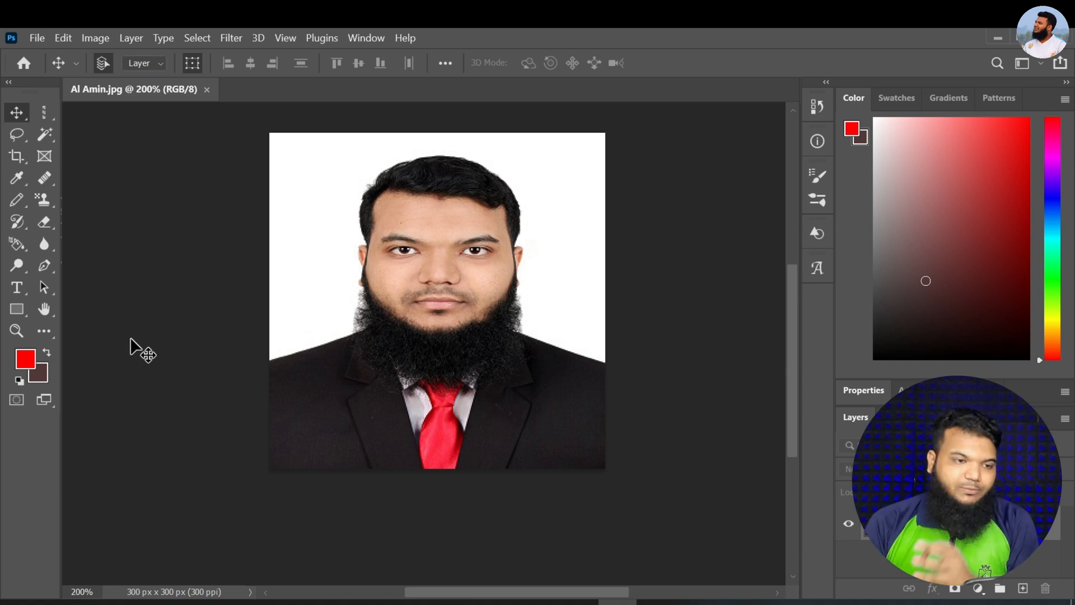
Set the document's zoom level to exactly 100%
{"action": "left_click", "coordinate": [84, 591]}
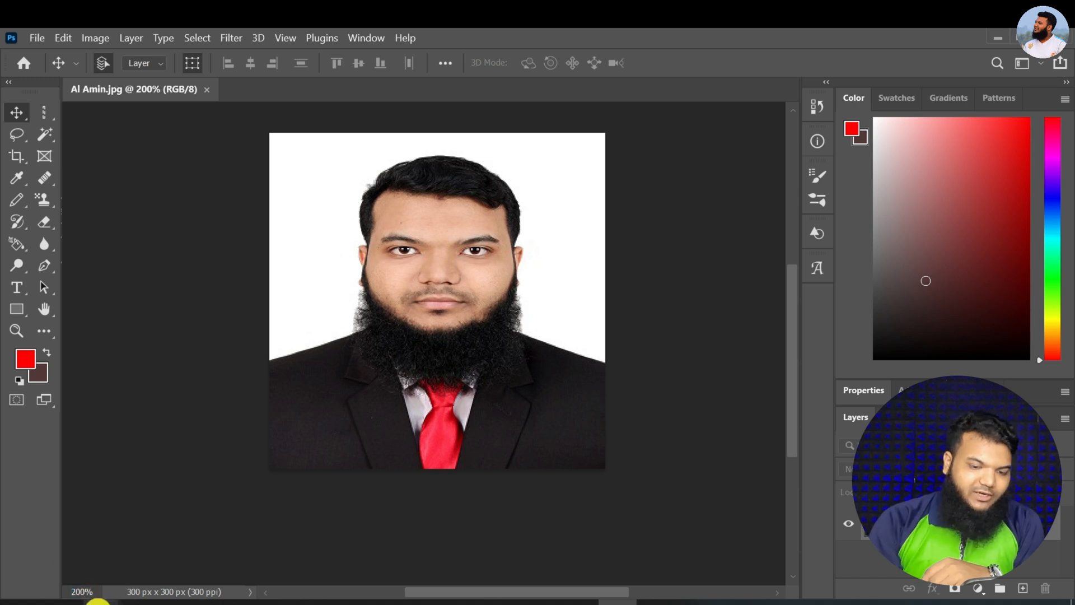
{"action": "key", "text": "BackSpace"}
{"action": "key", "text": "BackSpace"}
{"action": "key", "text": "BackSpace"}
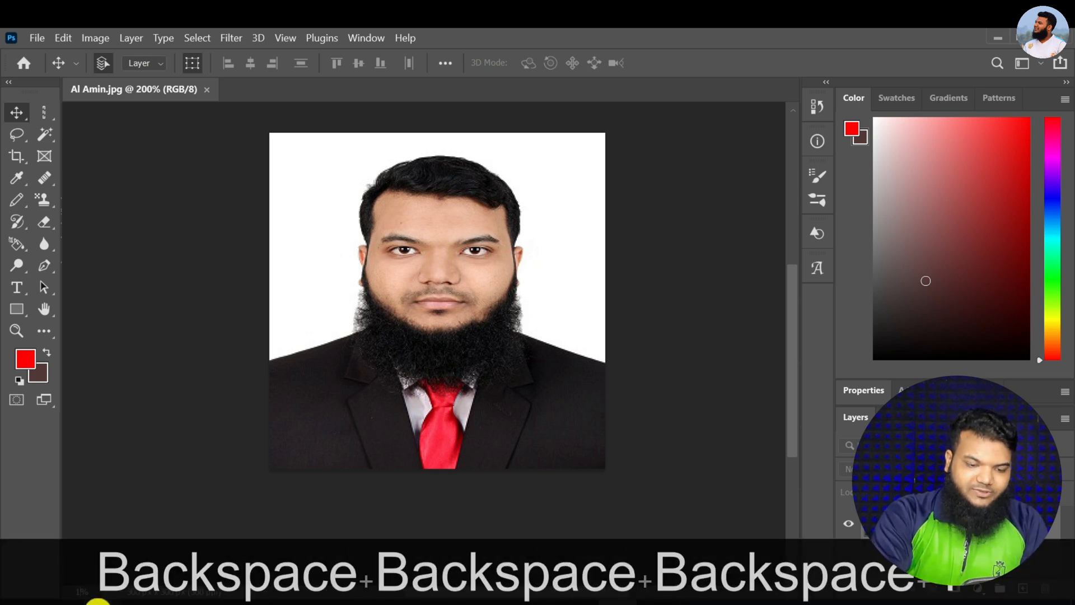
{"action": "type", "text": "100"}
{"action": "key", "text": "Return"}
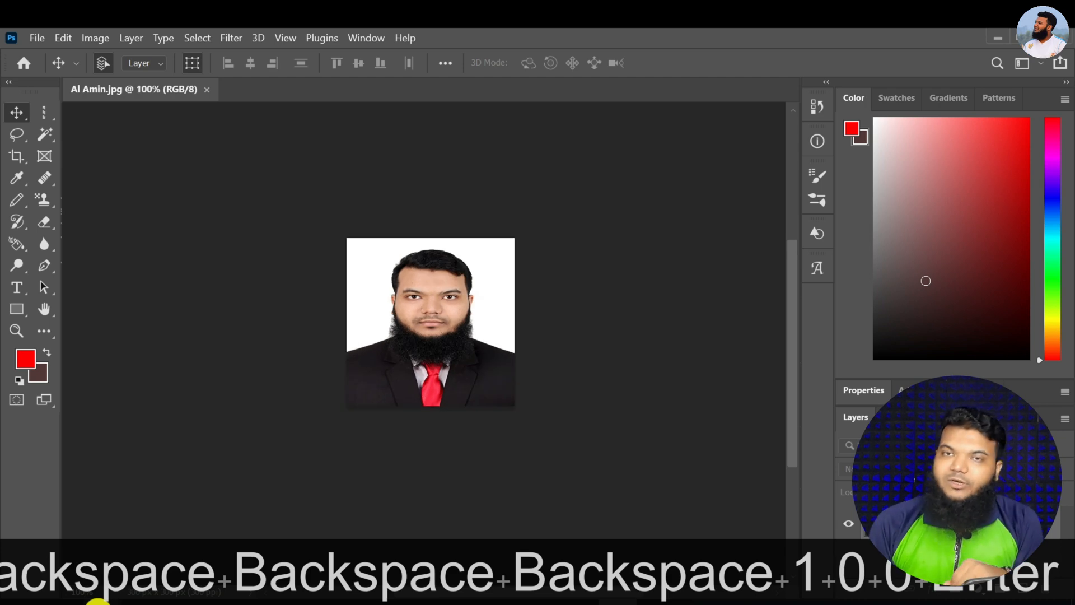
Pan the portrait sideways across the canvas and enlarge it to about 213%
{"action": "mouse_move", "coordinate": [98, 601]}
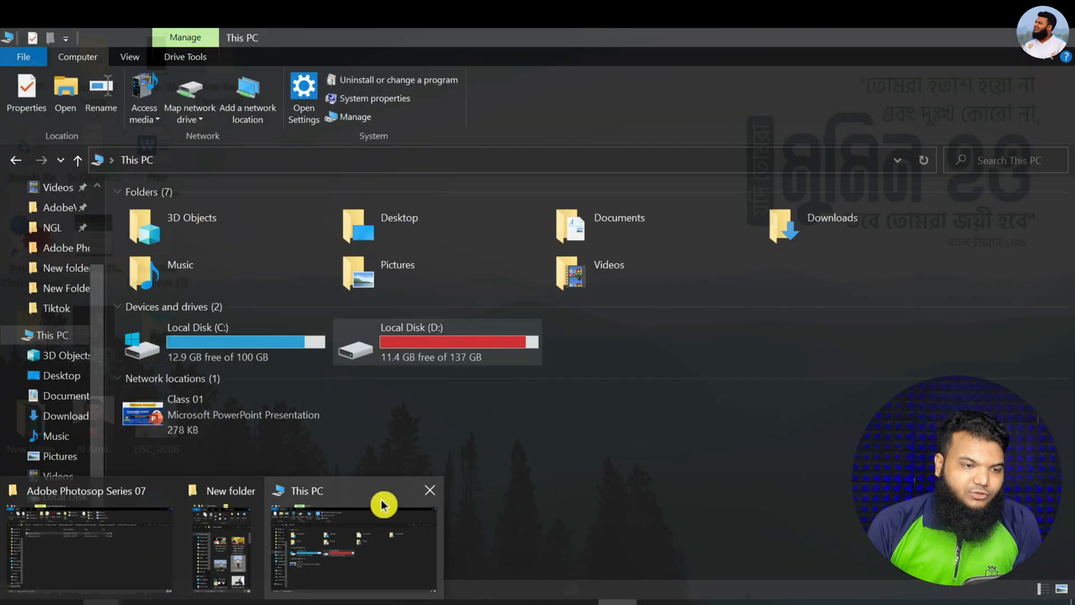
{"action": "scroll", "coordinate": [588, 551], "scroll_direction": "left", "scroll_amount": 4}
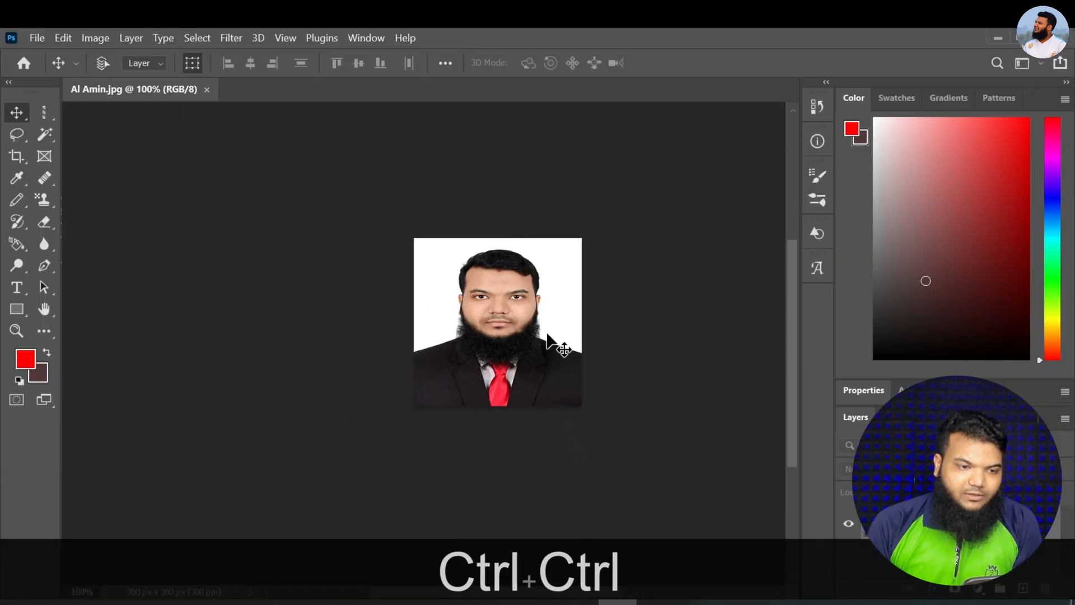
{"action": "scroll", "coordinate": [548, 341], "scroll_direction": "up", "scroll_amount": 5, "text": "alt"}
{"action": "scroll", "coordinate": [586, 322], "scroll_direction": "down", "scroll_amount": 1}
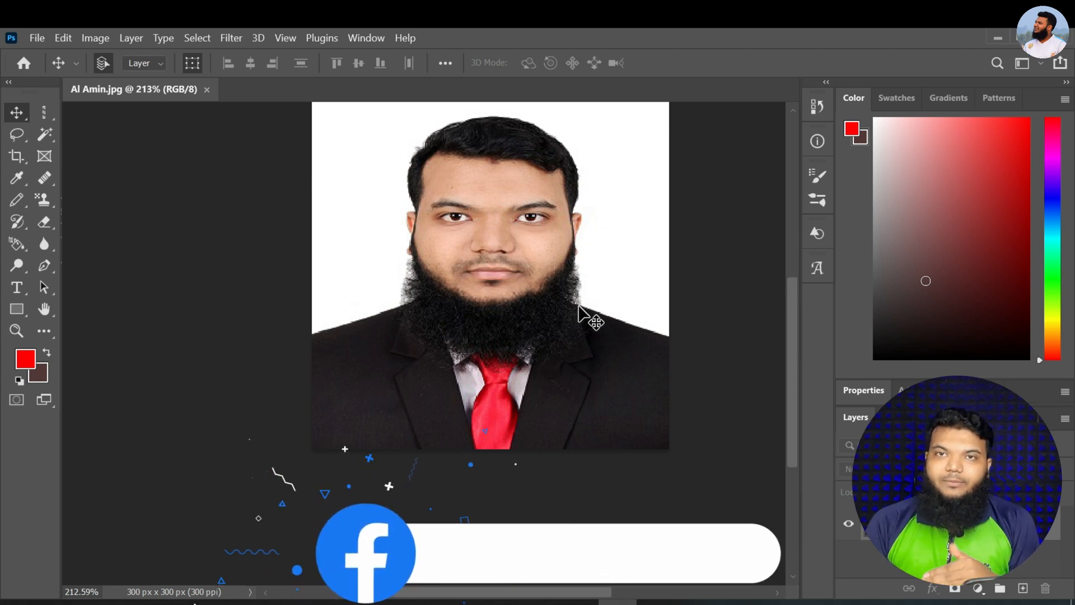
Enable Zoom with Scroll Wheel in the Tools preferences and apply the change
{"action": "left_click", "coordinate": [70, 42]}
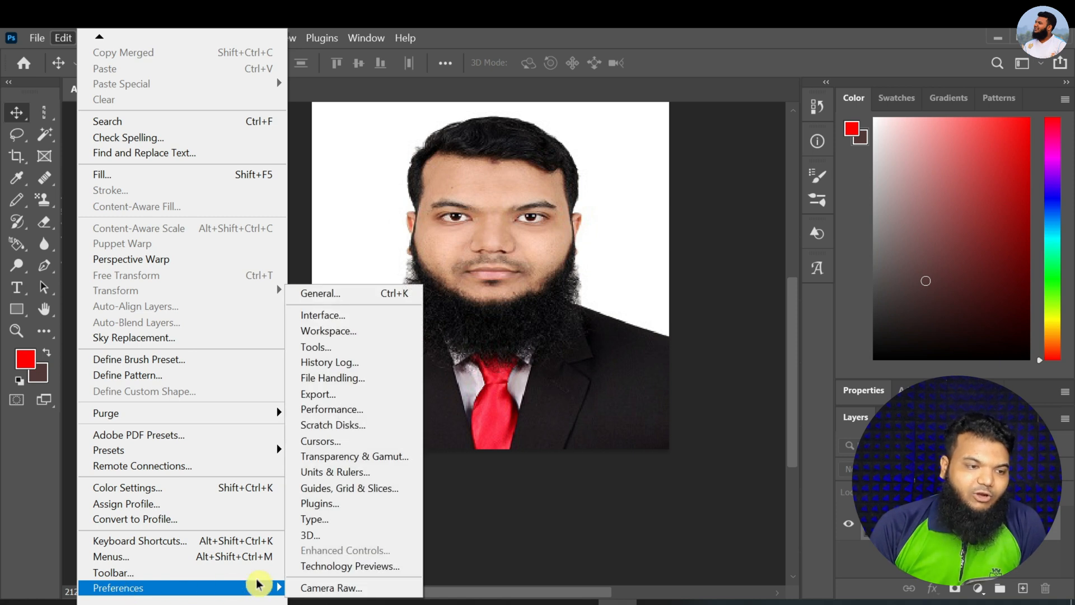
{"action": "left_click", "coordinate": [343, 298]}
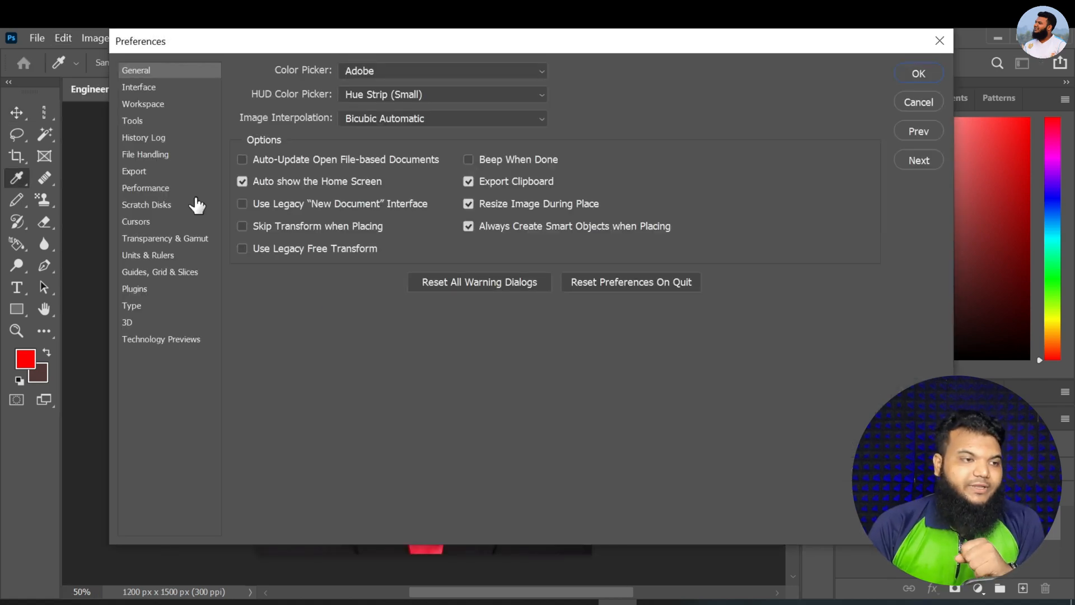
{"action": "left_click", "coordinate": [138, 121]}
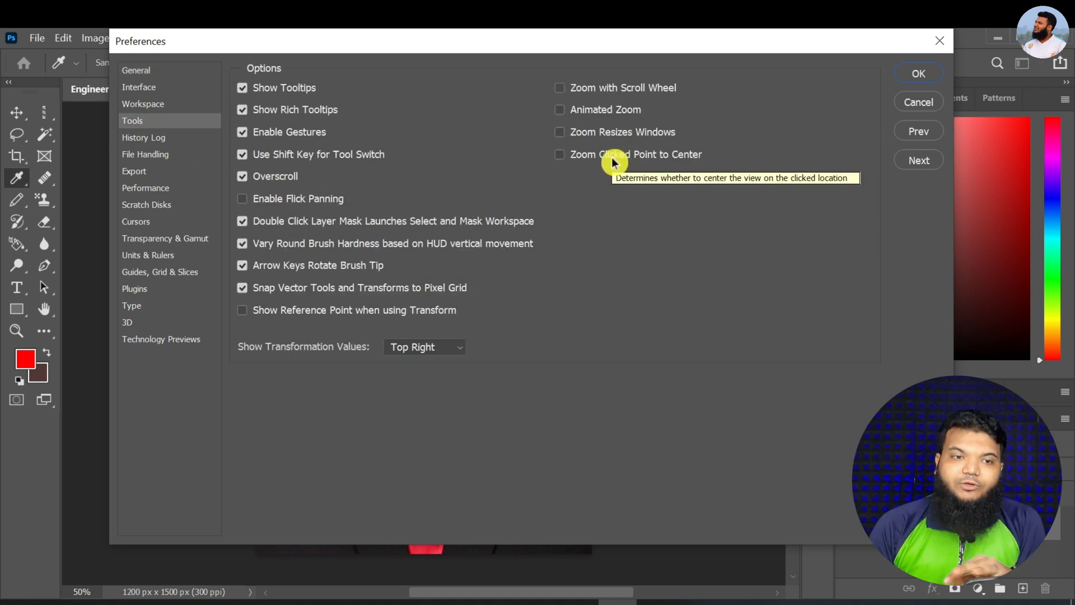
{"action": "left_click", "coordinate": [559, 88]}
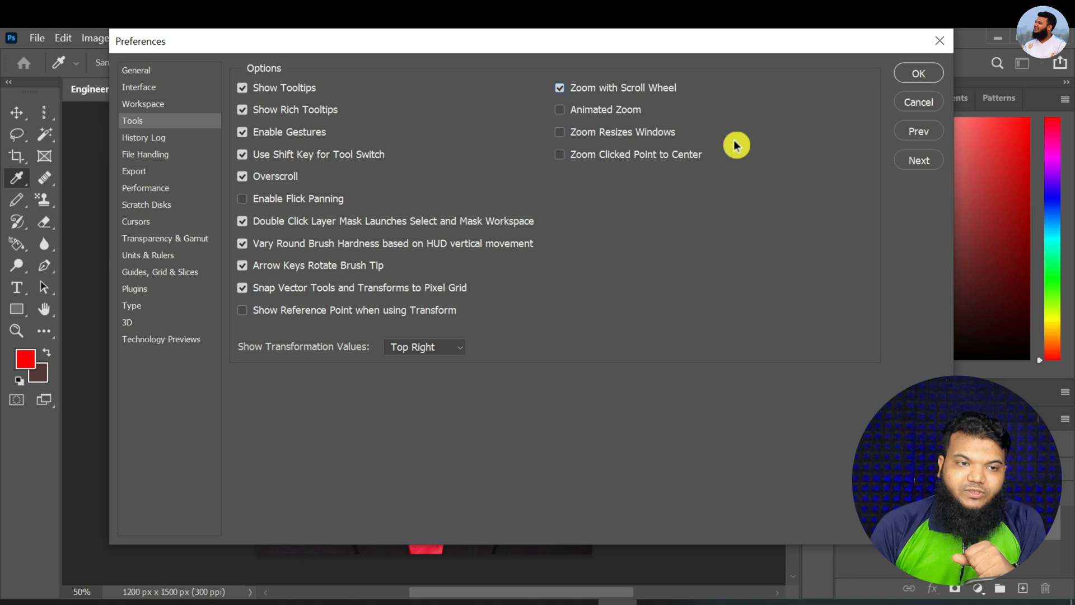
{"action": "left_click", "coordinate": [907, 73]}
Test scroll wheel zooming by shrinking and enlarging the 1200 x 1500 px portrait several times
{"action": "scroll", "coordinate": [393, 332], "scroll_direction": "up", "scroll_amount": 3}
{"action": "scroll", "coordinate": [422, 318], "scroll_direction": "down", "scroll_amount": 4}
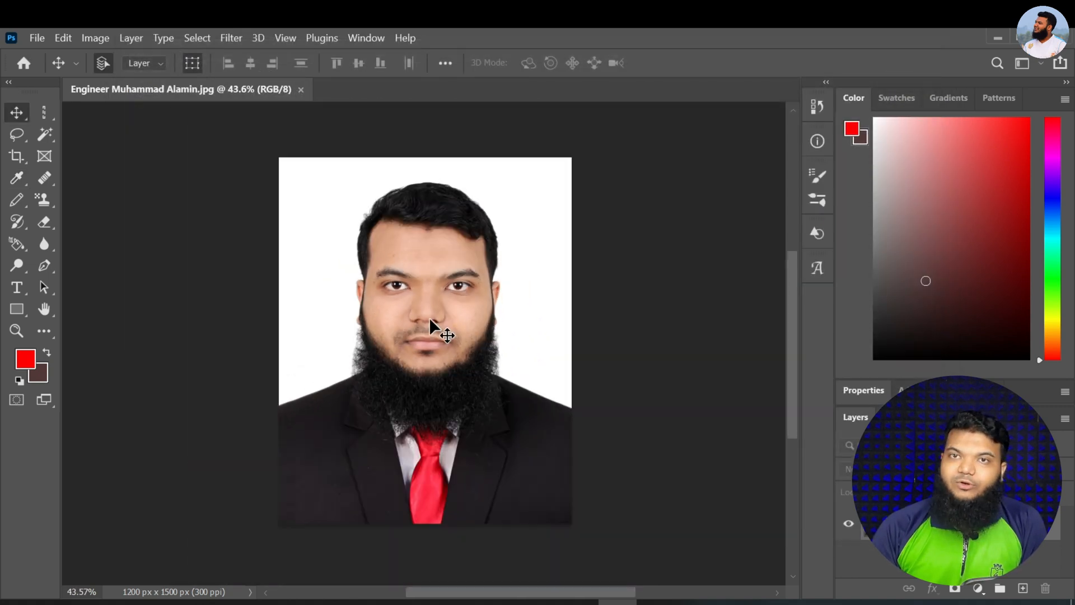
{"action": "scroll", "coordinate": [436, 319], "scroll_direction": "down", "scroll_amount": 4}
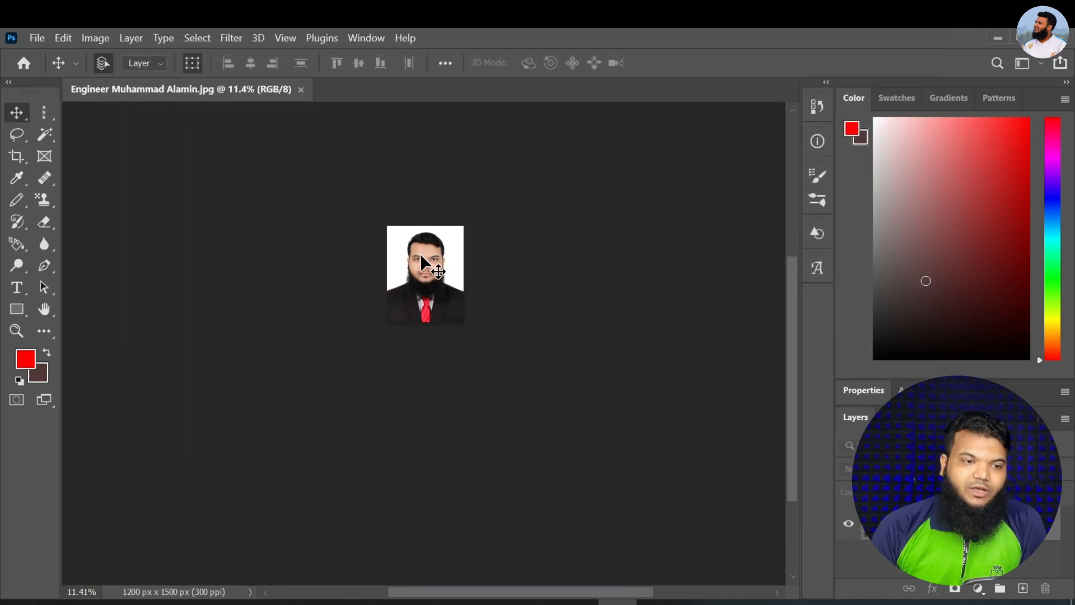
{"action": "scroll", "coordinate": [420, 253], "scroll_direction": "up", "scroll_amount": 3}
{"action": "scroll", "coordinate": [420, 254], "scroll_direction": "up", "scroll_amount": 3}
{"action": "scroll", "coordinate": [468, 344], "scroll_direction": "down", "scroll_amount": 4}
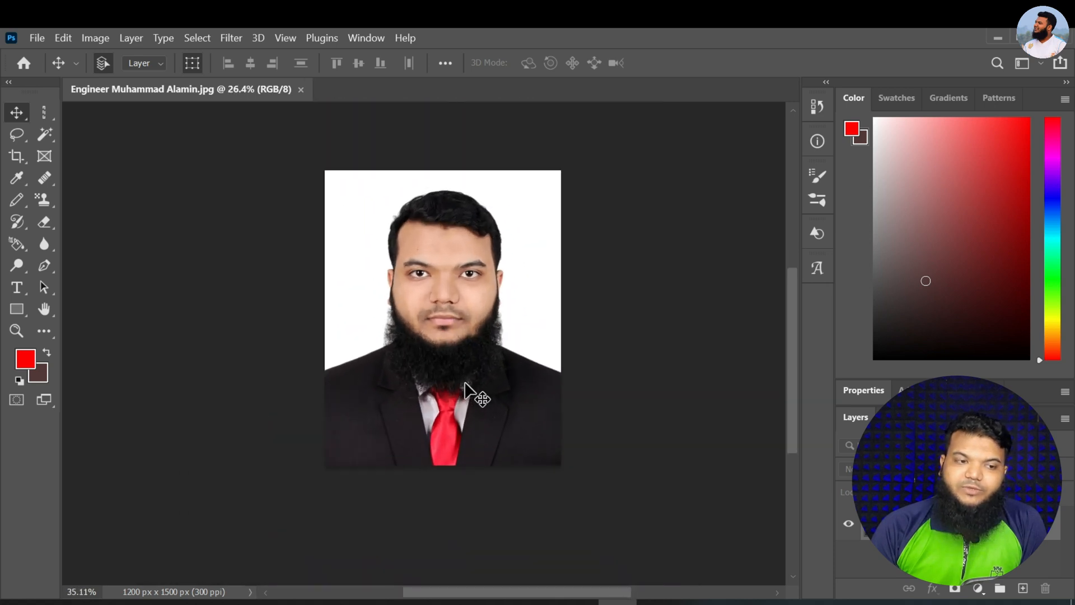
{"action": "scroll", "coordinate": [473, 391], "scroll_direction": "up", "scroll_amount": 1}
{"action": "scroll", "coordinate": [473, 347], "scroll_direction": "up", "scroll_amount": 4}
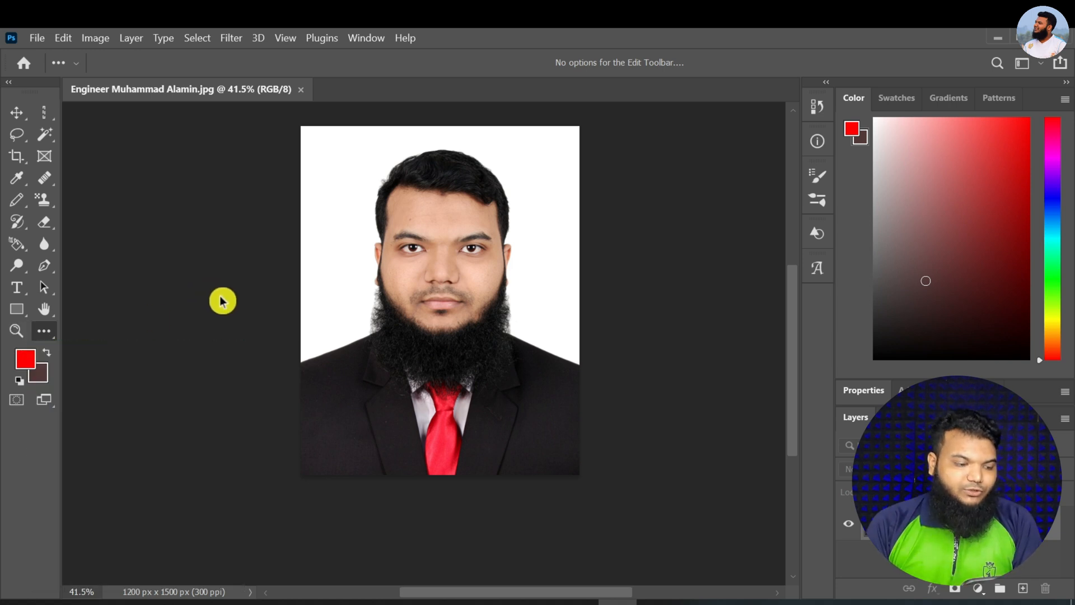
Use the Zoom tool in zoom-in mode to magnify the portrait's nose area up to 800%
{"action": "key", "text": "z"}
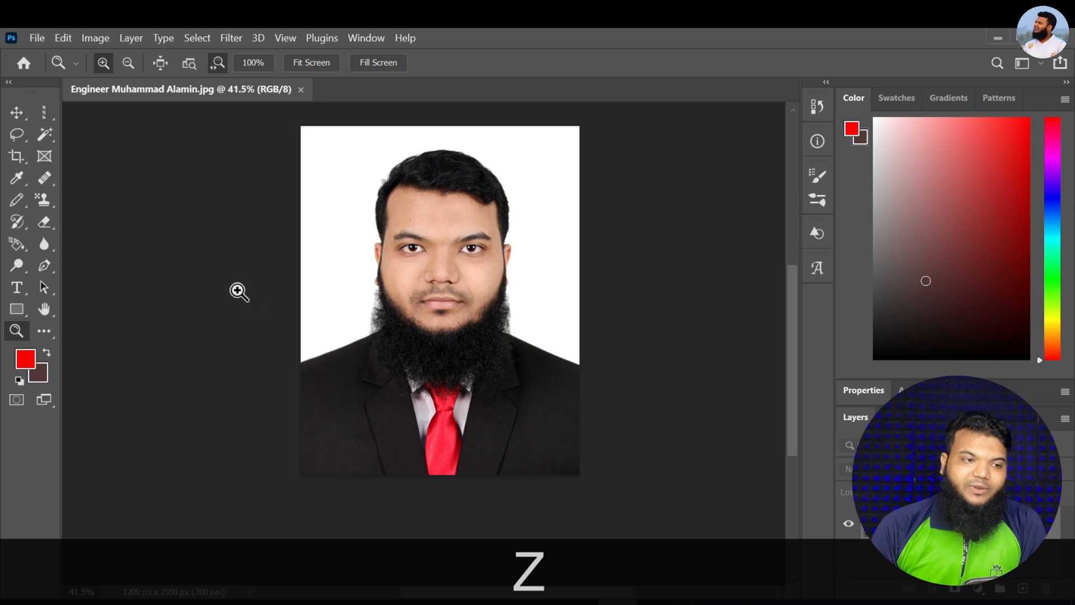
{"action": "left_click", "coordinate": [103, 64]}
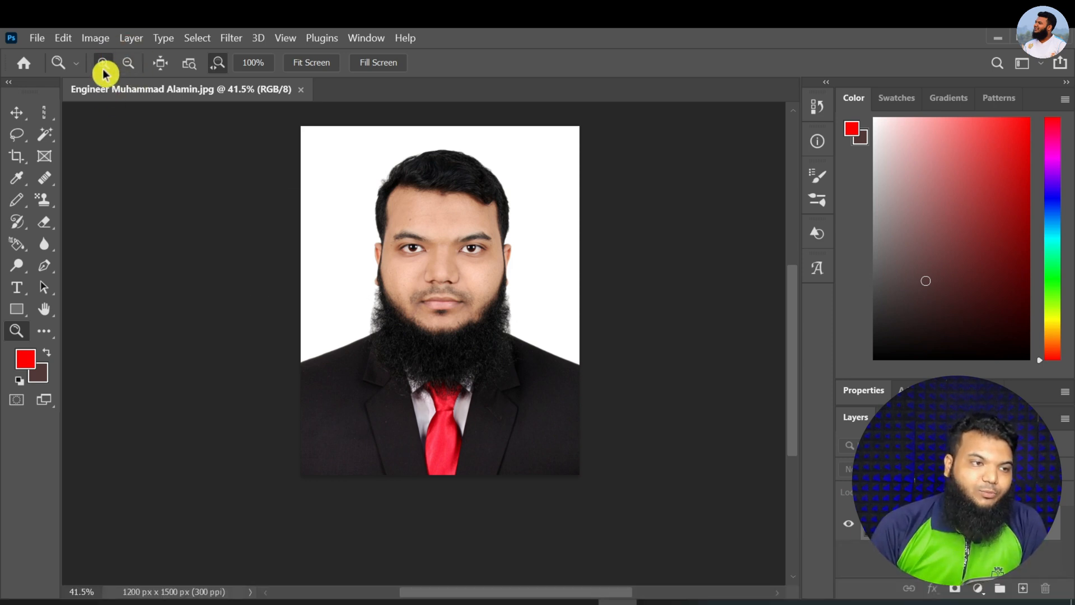
{"action": "left_click", "coordinate": [430, 280]}
{"action": "left_click", "coordinate": [432, 280]}
{"action": "left_click", "coordinate": [440, 278]}
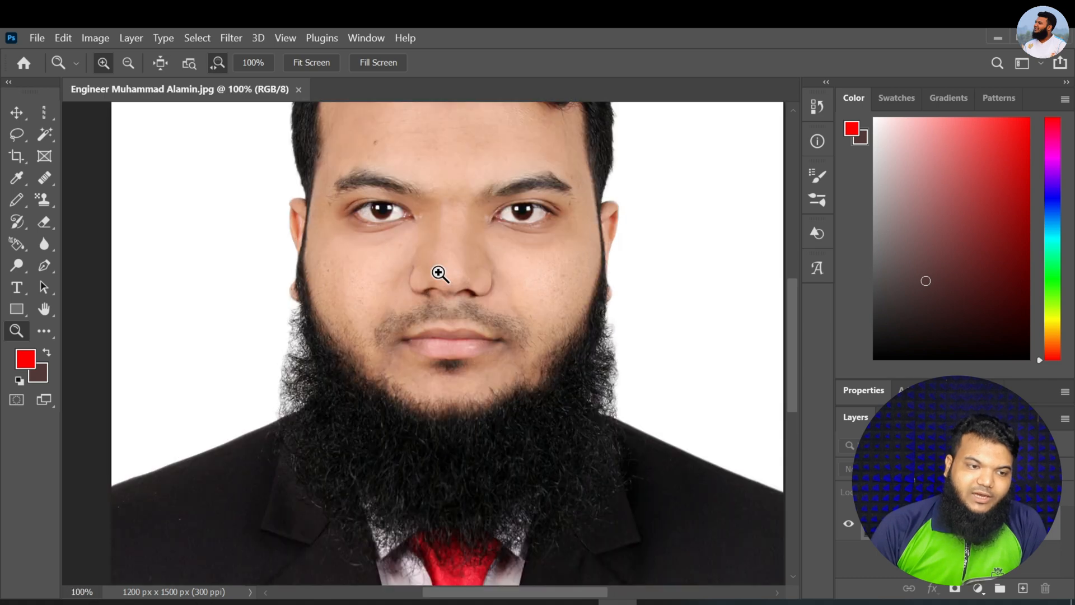
{"action": "left_click", "coordinate": [440, 274]}
{"action": "left_click_drag", "start_coordinate": [440, 273], "coordinate": [446, 264]}
{"action": "left_click", "coordinate": [492, 219]}
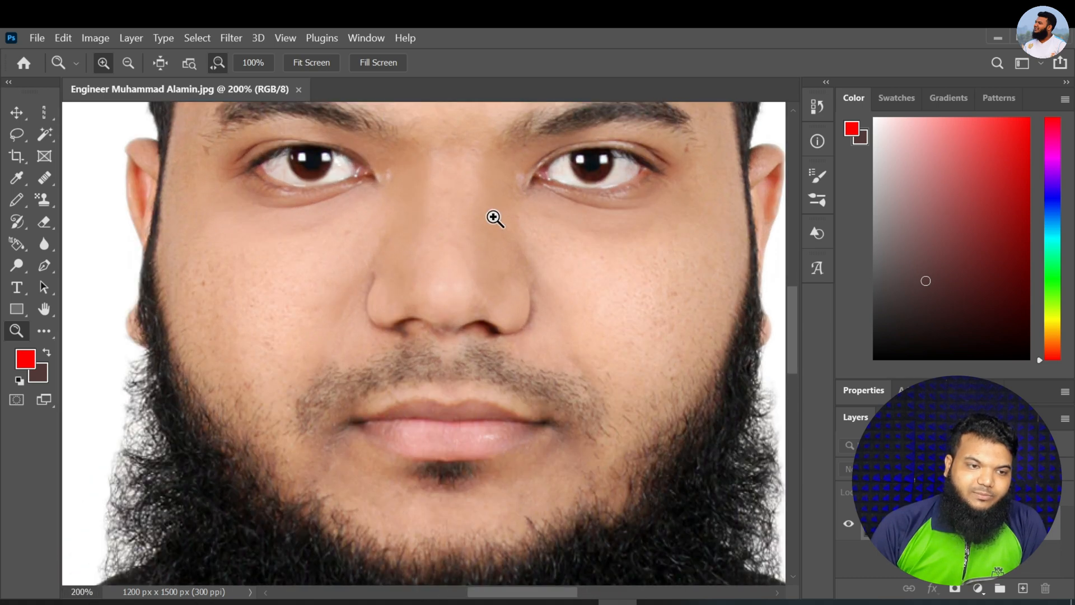
{"action": "left_click", "coordinate": [492, 217]}
{"action": "left_click", "coordinate": [492, 218]}
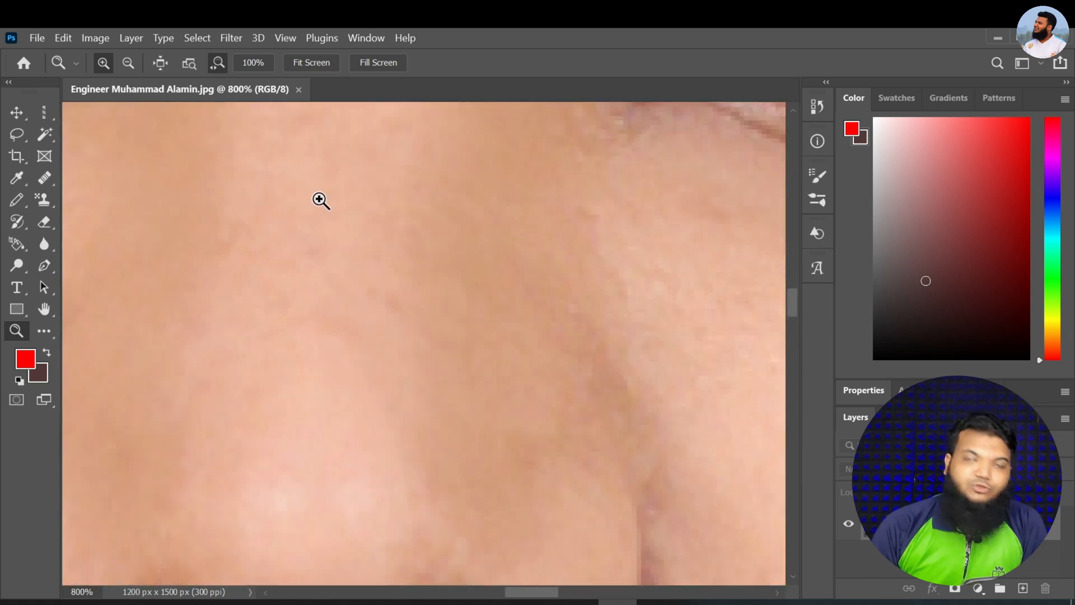
Switch the Zoom tool to zoom-out mode and reduce the magnification until the whole portrait fits in view
{"action": "left_click", "coordinate": [128, 63]}
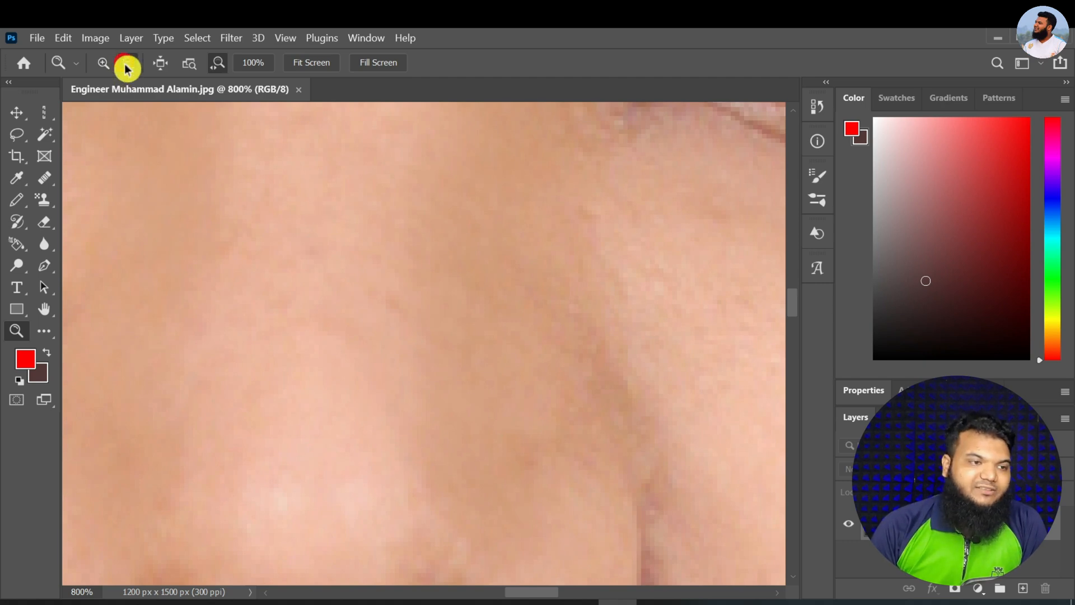
{"action": "left_click", "coordinate": [479, 241]}
{"action": "left_click", "coordinate": [480, 240]}
{"action": "left_click", "coordinate": [479, 241]}
{"action": "left_click", "coordinate": [479, 240]}
{"action": "left_click", "coordinate": [479, 241]}
{"action": "left_click", "coordinate": [479, 241]}
{"action": "left_click", "coordinate": [480, 241]}
{"action": "left_click", "coordinate": [480, 241]}
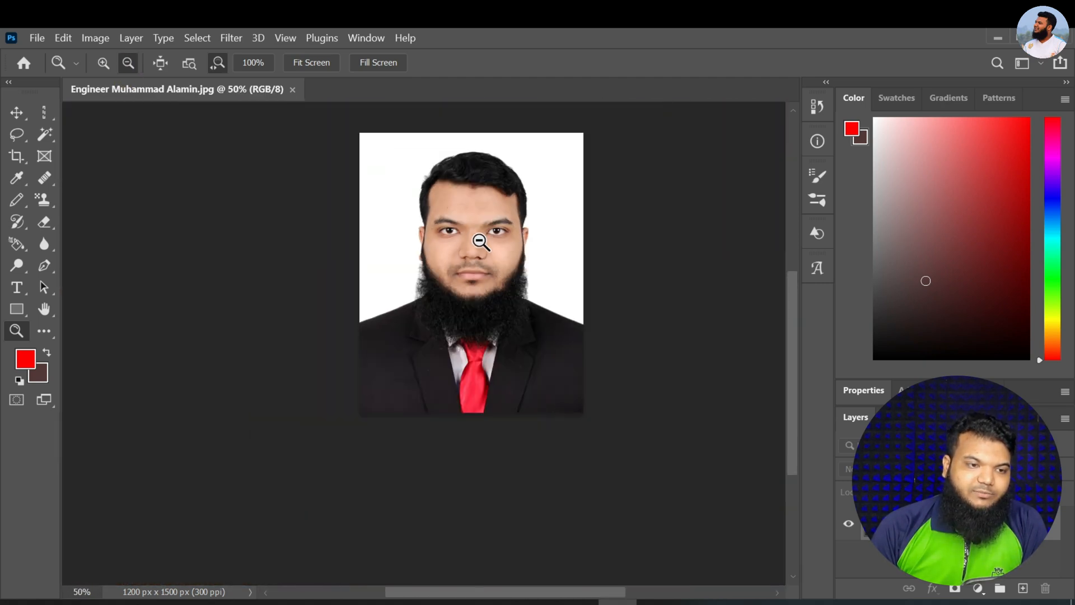
{"action": "scroll", "coordinate": [479, 247], "scroll_direction": "up", "scroll_amount": 1}
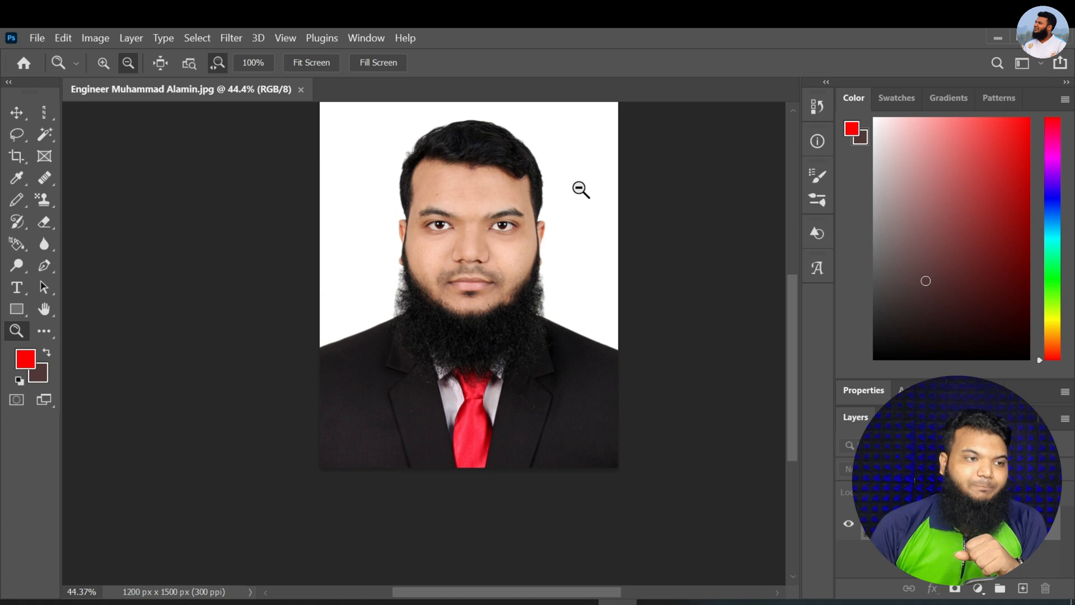
{"action": "scroll", "coordinate": [523, 196], "scroll_direction": "down", "scroll_amount": 2}
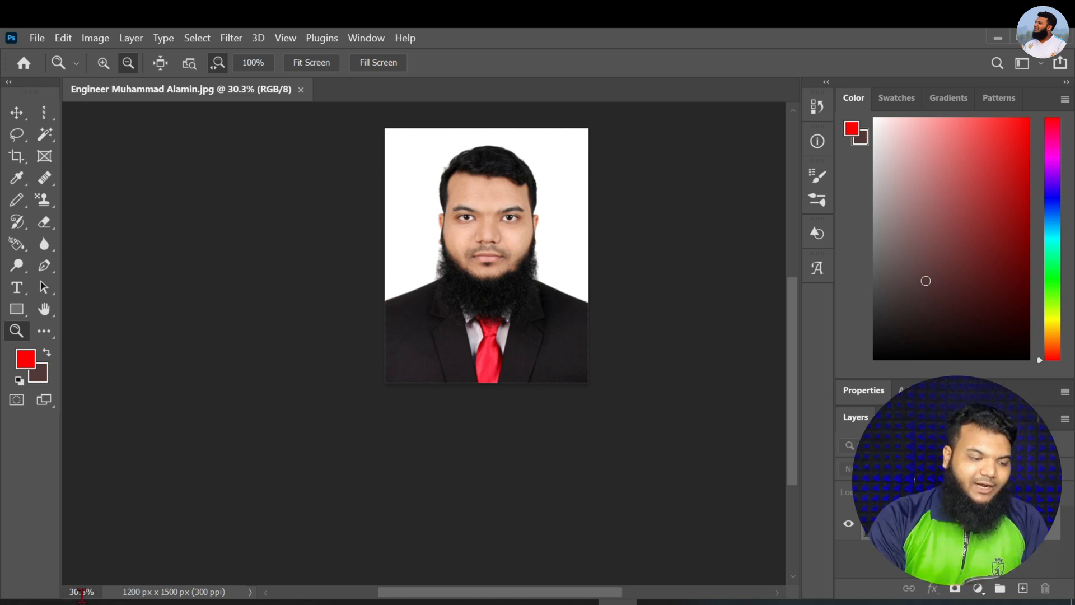
Set the document's zoom level to 12800% to inspect individual pixels
{"action": "key", "text": "ctrl+a"}
{"action": "type", "text": "128"}
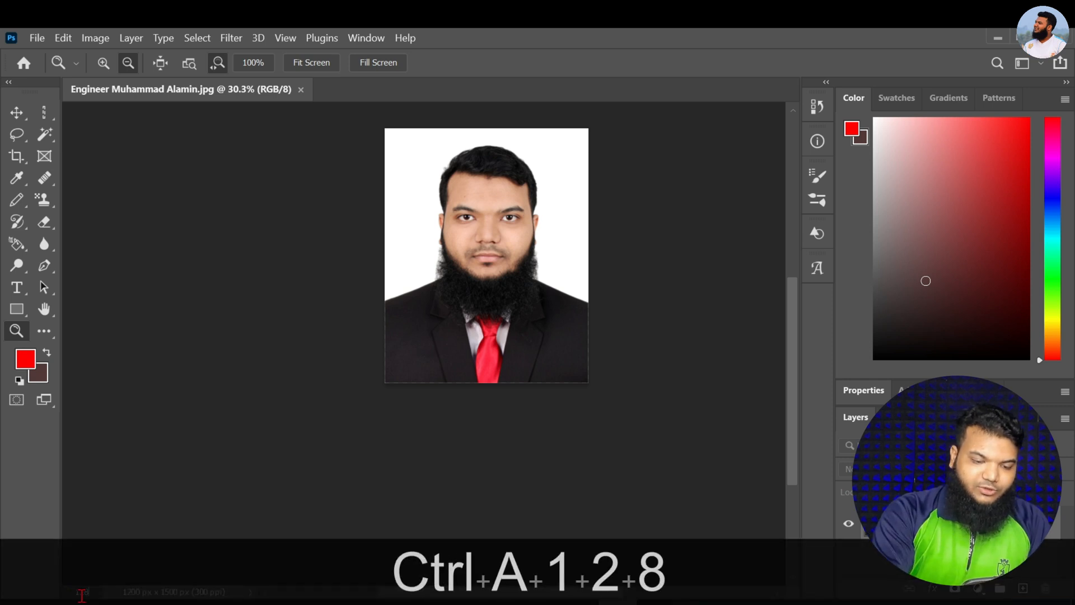
{"action": "type", "text": "00"}
{"action": "key", "text": "Return"}
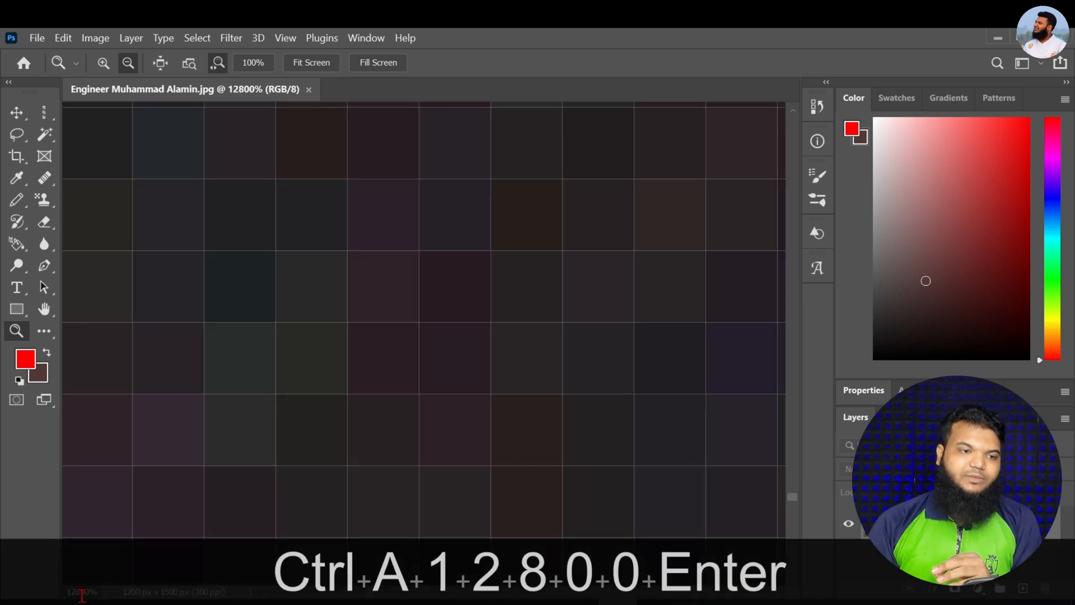
Use the Zoom tool in zoom-out mode to reduce the pixel-level view to 100%
{"action": "left_click", "coordinate": [452, 282], "text": "alt"}
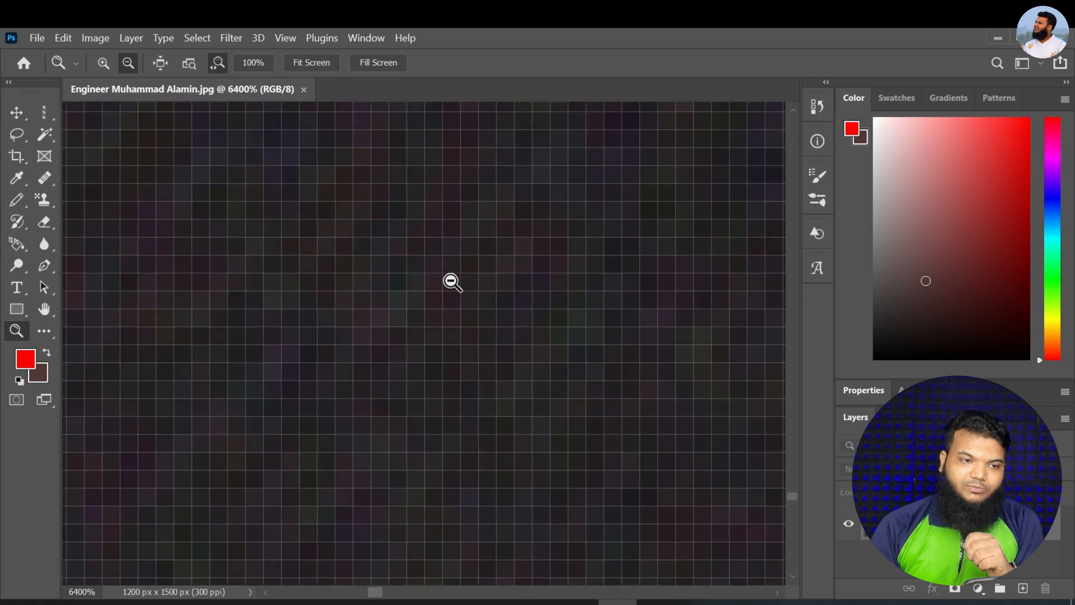
{"action": "left_click", "coordinate": [452, 282], "text": "alt"}
{"action": "left_click", "coordinate": [452, 282], "text": "alt"}
{"action": "left_click", "coordinate": [452, 282], "text": "alt"}
{"action": "left_click", "coordinate": [452, 282], "text": "alt"}
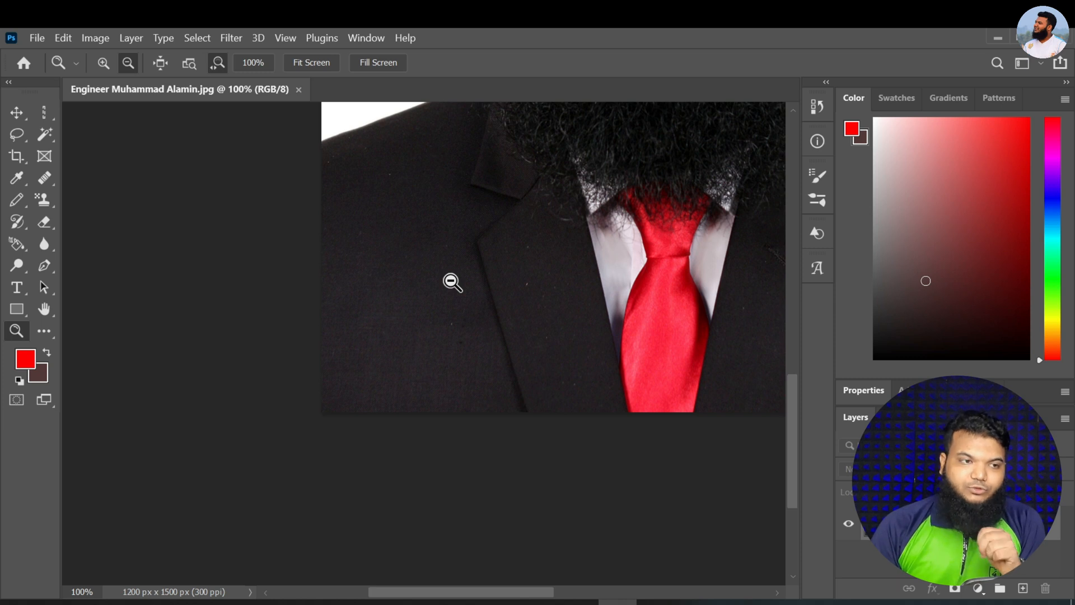
Try to set the document's zoom level to 12900%, and accept the closest allowed value
{"action": "left_click", "coordinate": [88, 591]}
{"action": "key", "text": "ctrl+a"}
{"action": "type", "text": "12"}
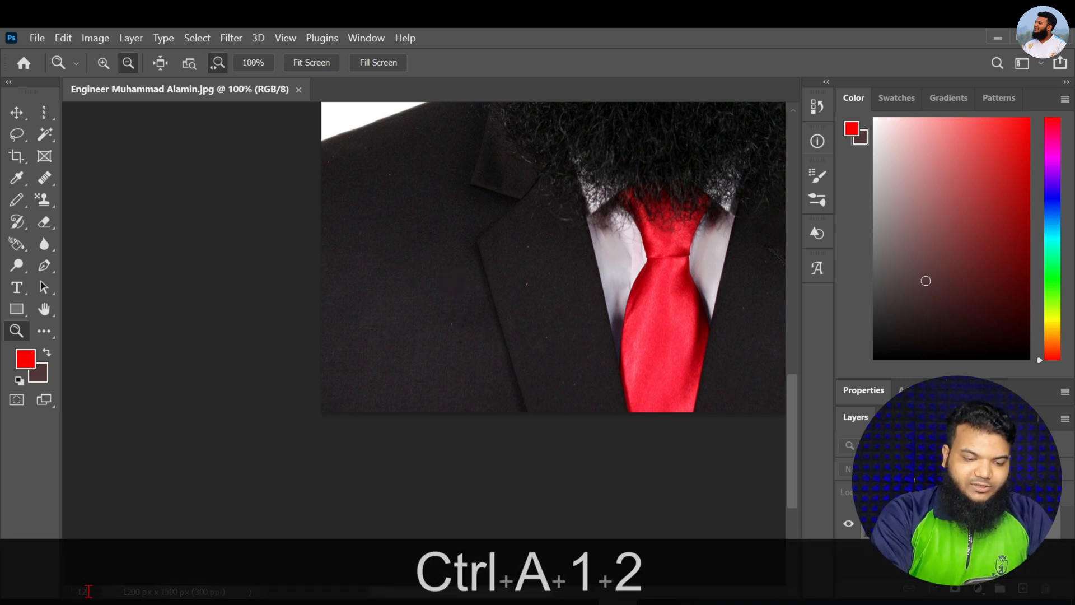
{"action": "type", "text": "900"}
{"action": "key", "text": "Return"}
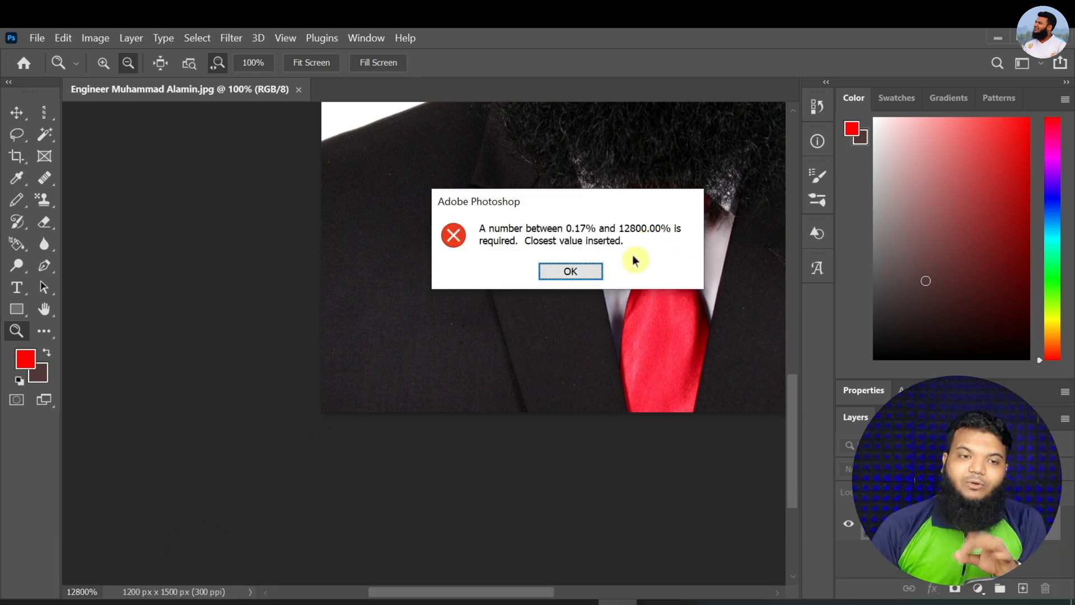
{"action": "left_click", "coordinate": [592, 271]}
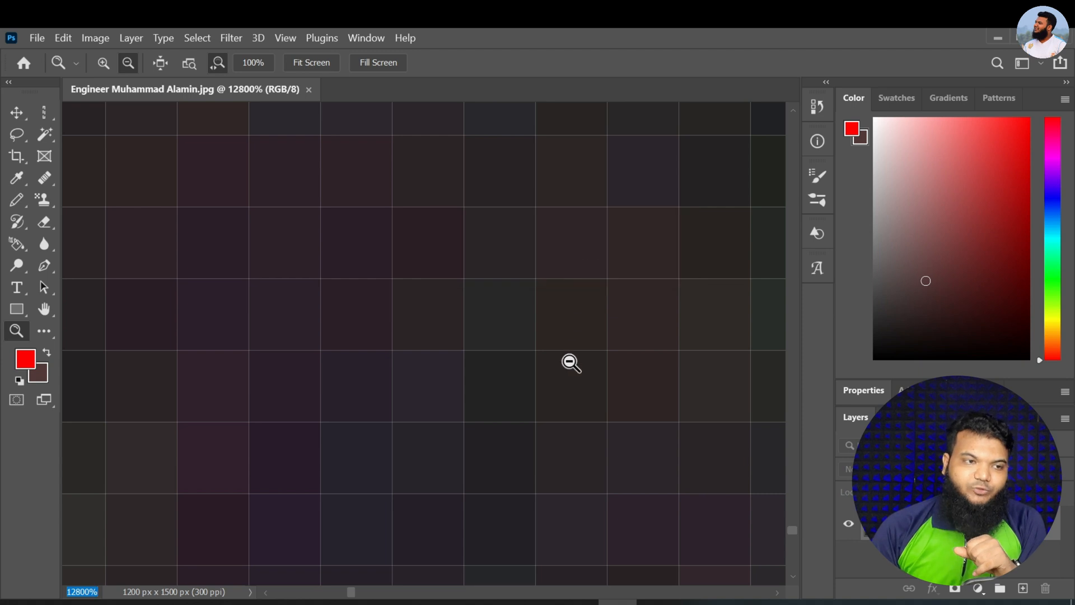
Reduce the magnification with the Zoom tool until the portrait is at 33.3%
{"action": "left_click", "coordinate": [552, 327]}
{"action": "left_click", "coordinate": [552, 327]}
{"action": "left_click", "coordinate": [552, 327]}
{"action": "left_click", "coordinate": [551, 327]}
{"action": "left_click", "coordinate": [552, 327]}
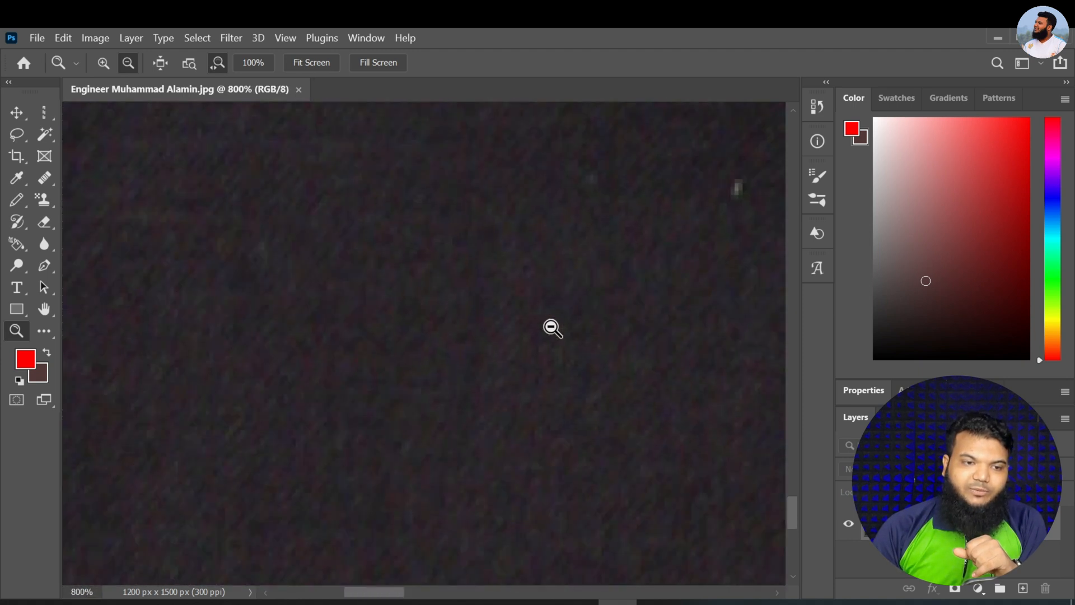
{"action": "left_click", "coordinate": [551, 327]}
{"action": "left_click", "coordinate": [552, 327]}
{"action": "left_click", "coordinate": [551, 327]}
{"action": "left_click", "coordinate": [552, 327]}
{"action": "left_click", "coordinate": [552, 327]}
{"action": "left_click", "coordinate": [552, 327]}
{"action": "left_click", "coordinate": [552, 327]}
{"action": "left_click", "coordinate": [552, 327]}
{"action": "left_click", "coordinate": [552, 327]}
Shrink and enlarge the portrait repeatedly with scroll wheel zooming, ending at about 15%
{"action": "scroll", "coordinate": [640, 279], "scroll_direction": "down", "scroll_amount": 4}
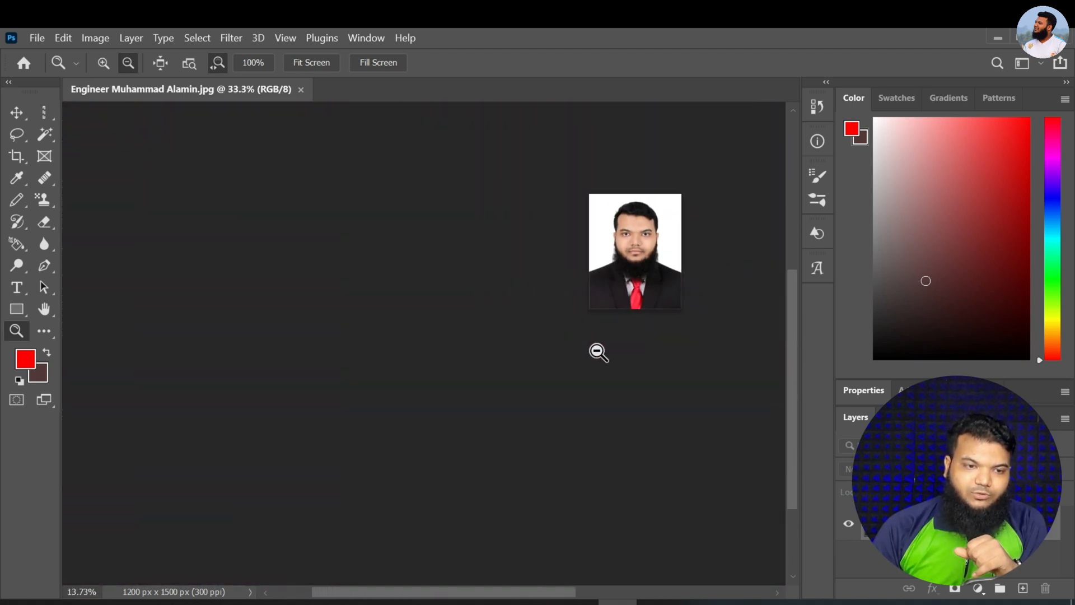
{"action": "scroll", "coordinate": [651, 290], "scroll_direction": "up", "scroll_amount": 2}
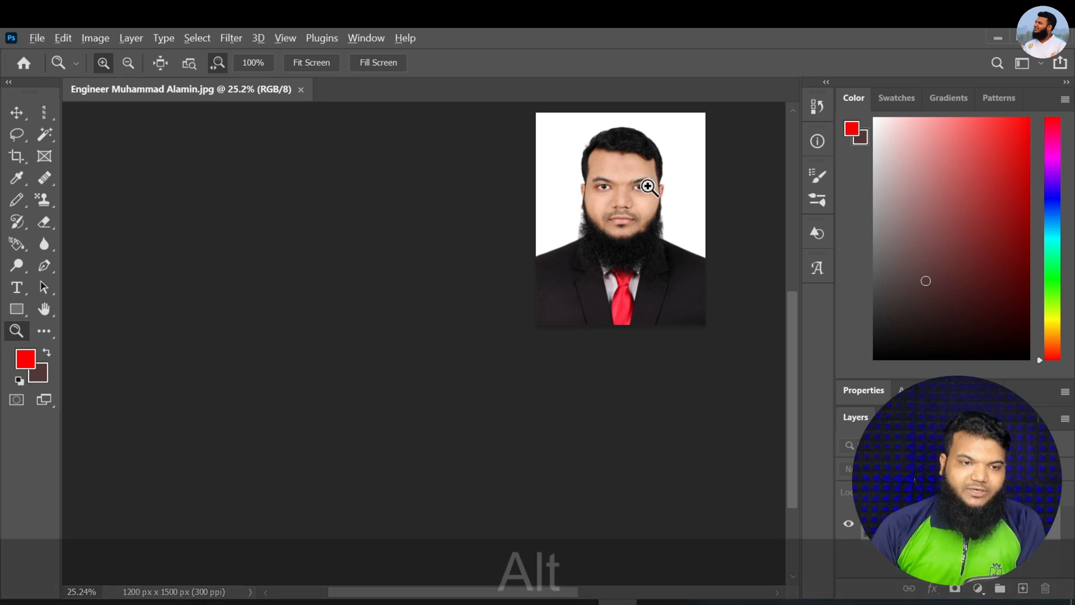
{"action": "scroll", "coordinate": [644, 188], "scroll_direction": "down", "scroll_amount": 4}
{"action": "scroll", "coordinate": [670, 224], "scroll_direction": "up", "scroll_amount": 5}
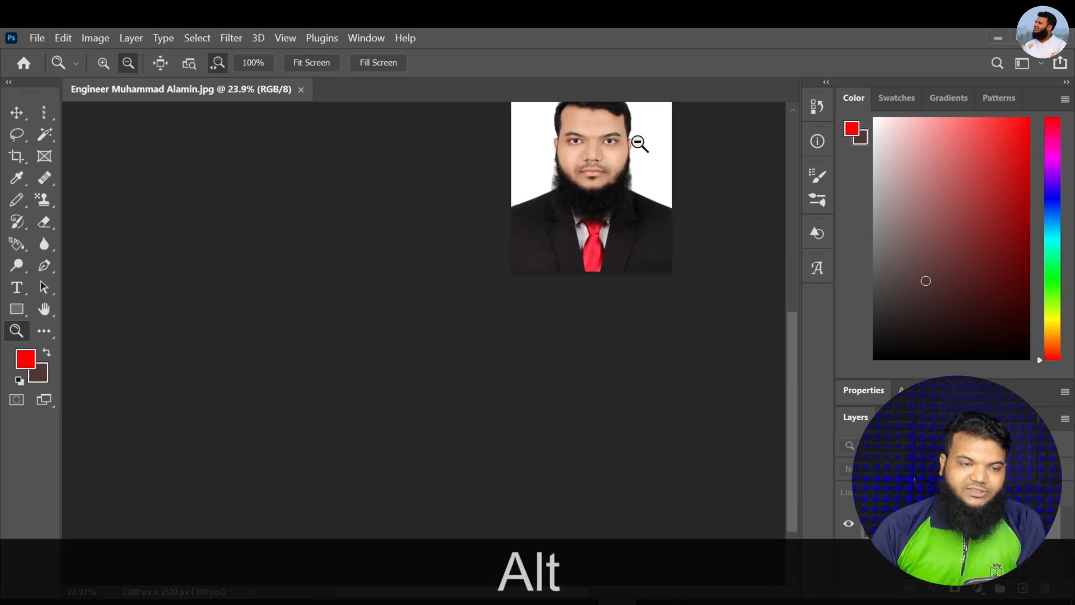
{"action": "scroll", "coordinate": [634, 154], "scroll_direction": "down", "scroll_amount": 4}
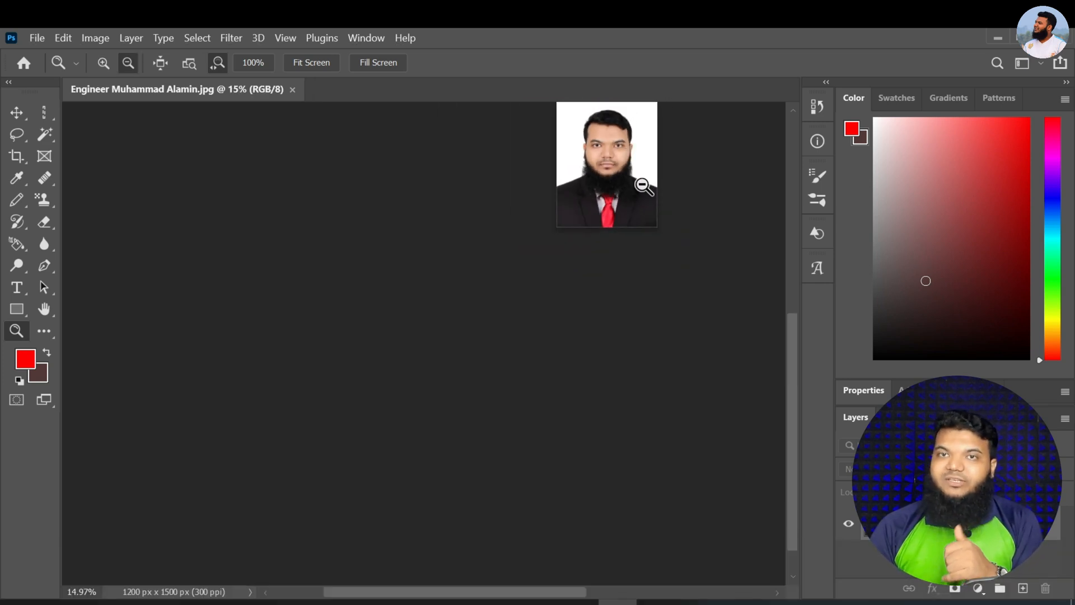
Turn off Zoom with Scroll Wheel in the Tools preferences and apply the change
{"action": "left_click", "coordinate": [56, 38]}
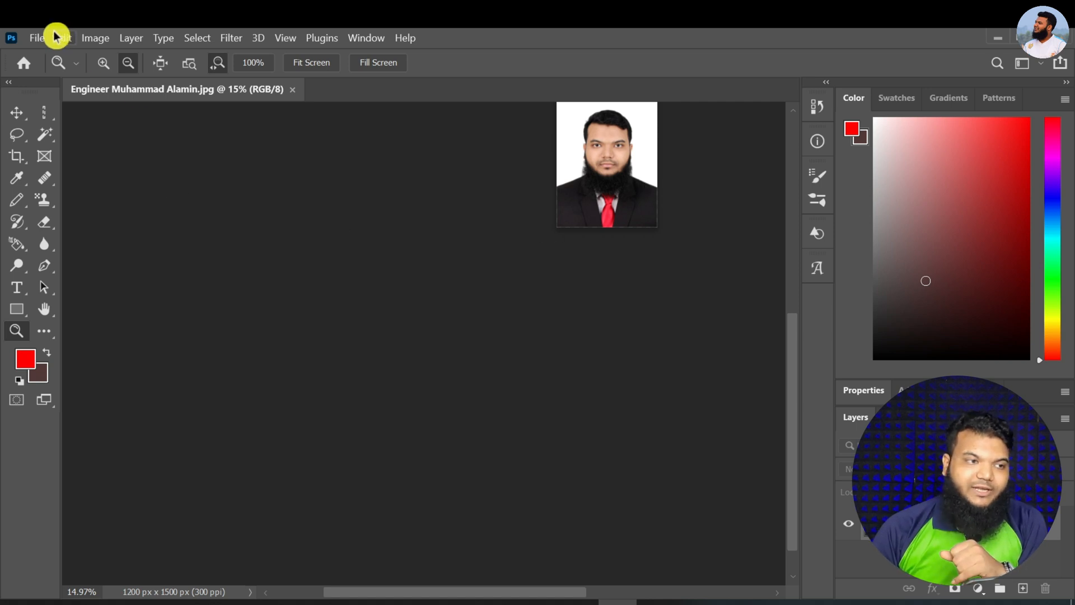
{"action": "mouse_move", "coordinate": [277, 588]}
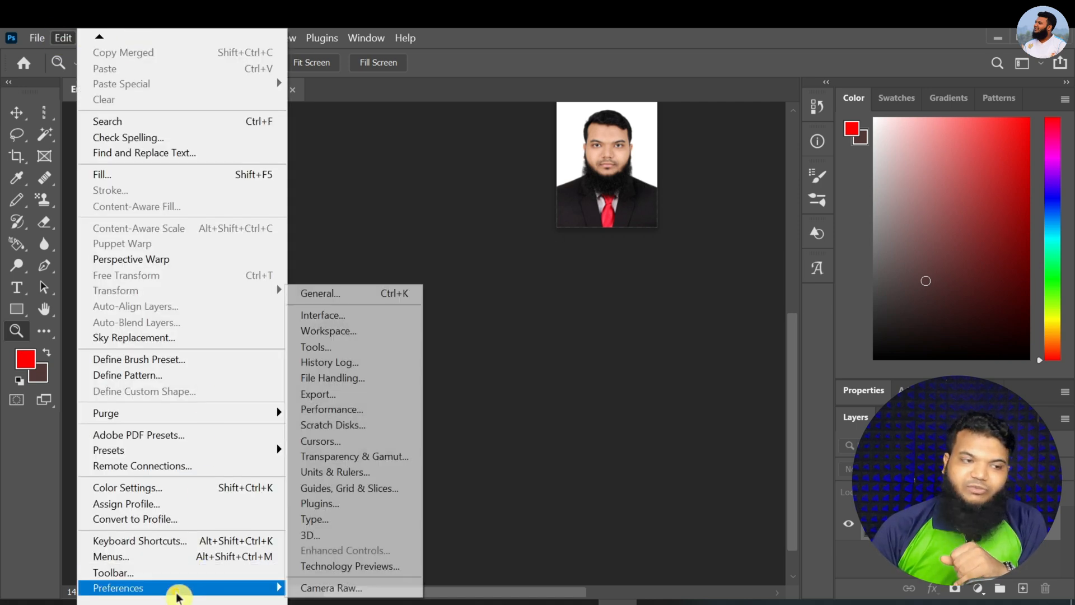
{"action": "left_click", "coordinate": [343, 292]}
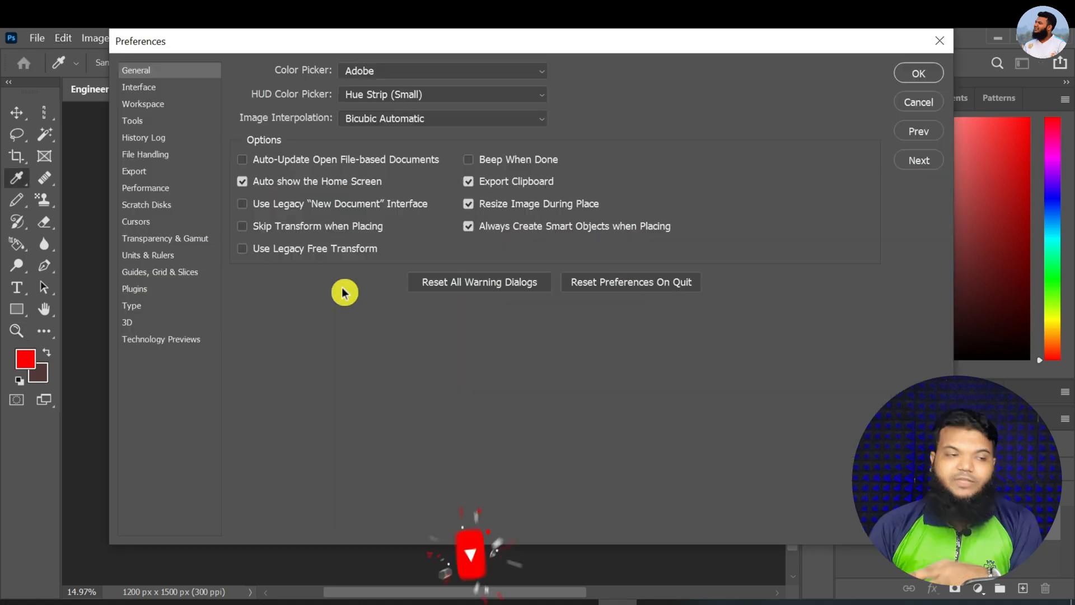
{"action": "left_click", "coordinate": [133, 120]}
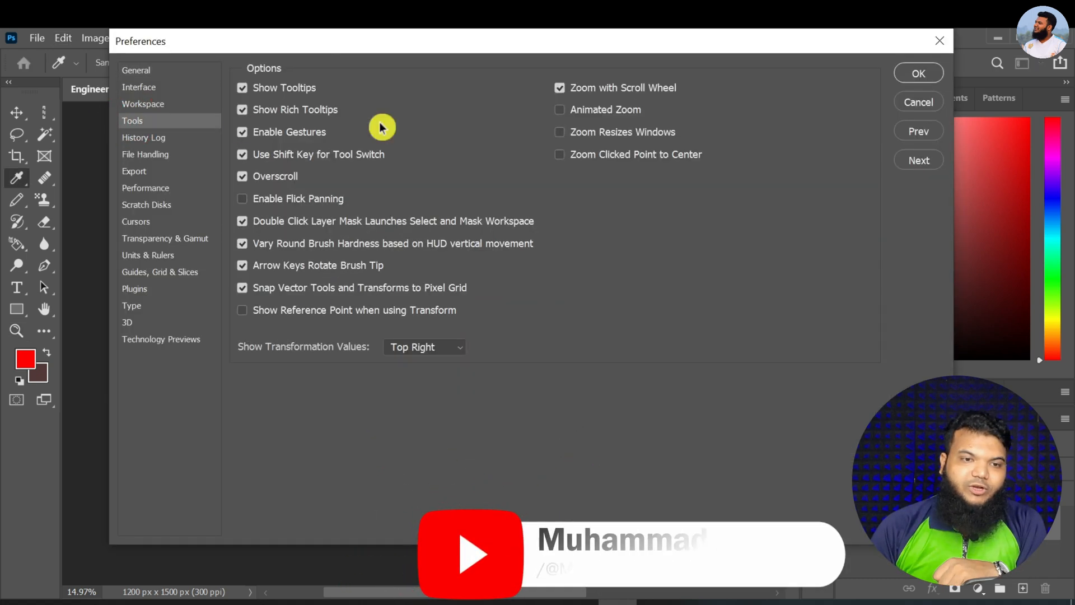
{"action": "left_click", "coordinate": [560, 88]}
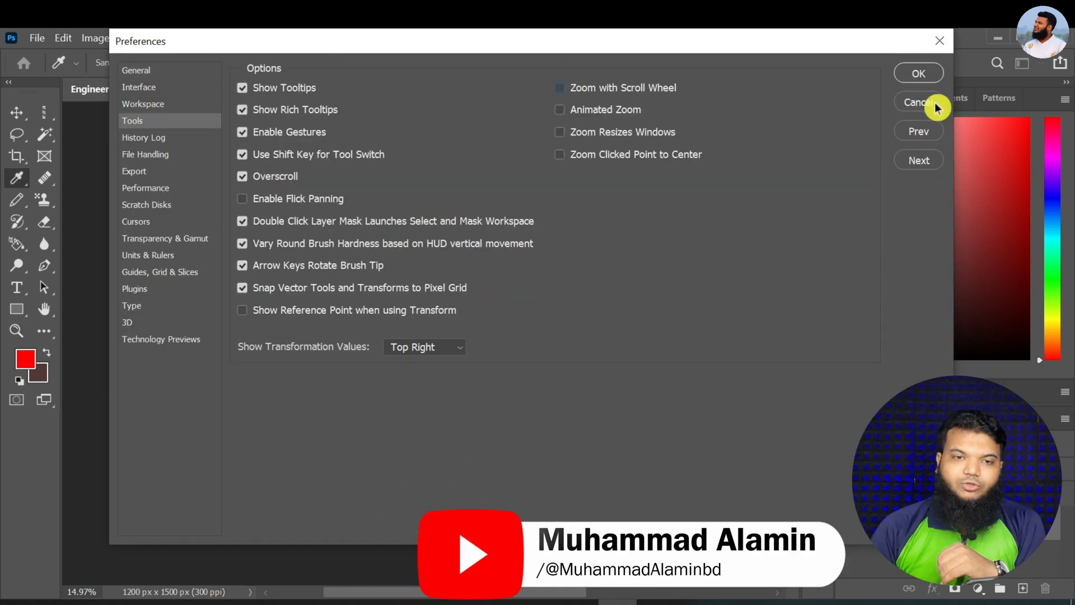
{"action": "left_click", "coordinate": [916, 74]}
Shrink the portrait to 6.25% with the Zoom tool, and enlarge it to 33.33% in zoom-in mode
{"action": "scroll", "coordinate": [645, 272], "scroll_direction": "up", "scroll_amount": 2}
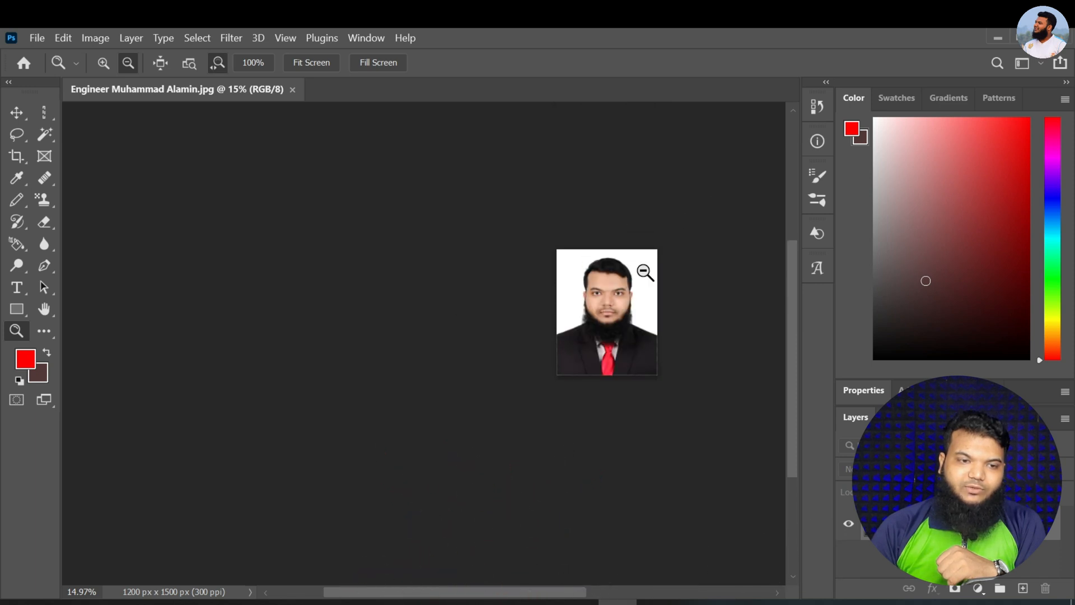
{"action": "left_click", "coordinate": [626, 308]}
{"action": "left_click", "coordinate": [626, 308]}
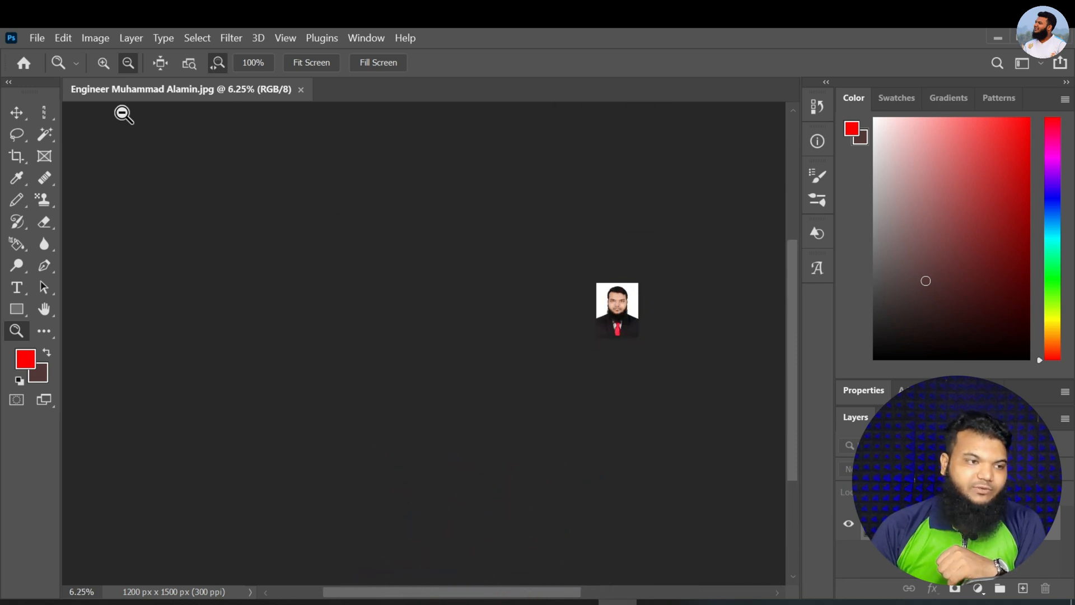
{"action": "left_click", "coordinate": [103, 62]}
{"action": "left_click", "coordinate": [603, 304]}
{"action": "left_click", "coordinate": [653, 311]}
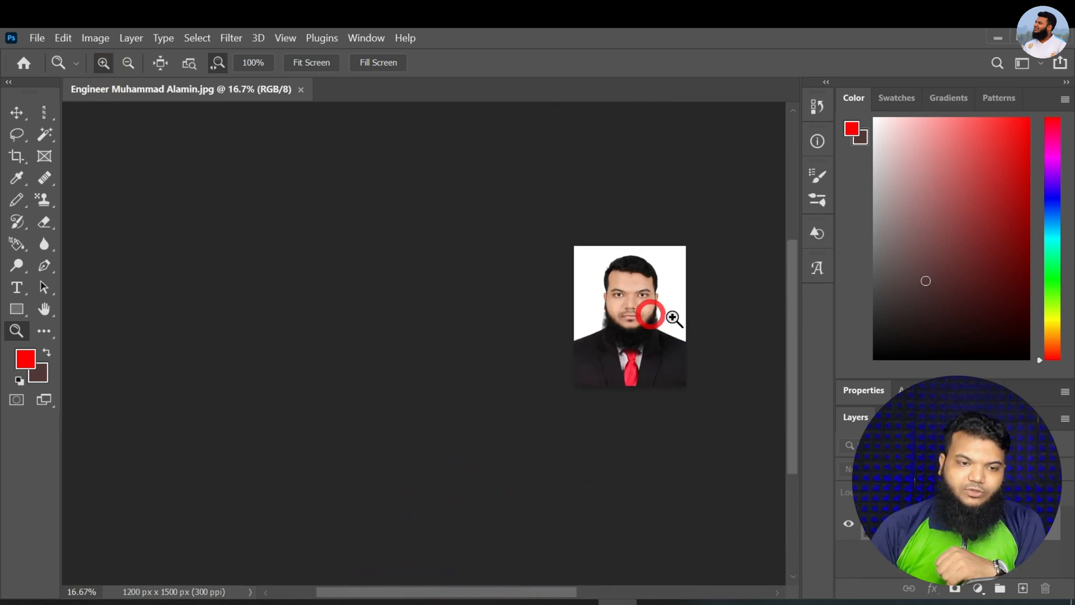
{"action": "left_click", "coordinate": [672, 317]}
Test moving the portrait vertically with the plain scroll wheel, and shrink it to 9.18% with modifier-assisted wheel zoom
{"action": "scroll", "coordinate": [644, 296], "scroll_direction": "down", "scroll_amount": 2}
{"action": "scroll", "coordinate": [644, 297], "scroll_direction": "up", "scroll_amount": 1}
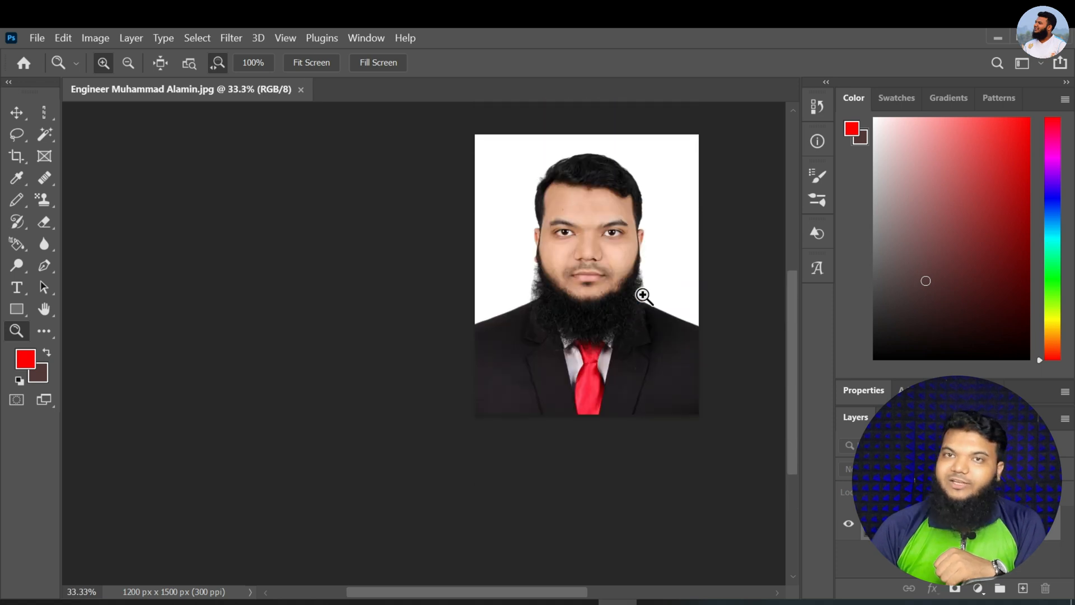
{"action": "scroll", "coordinate": [674, 310], "scroll_direction": "up", "scroll_amount": 3}
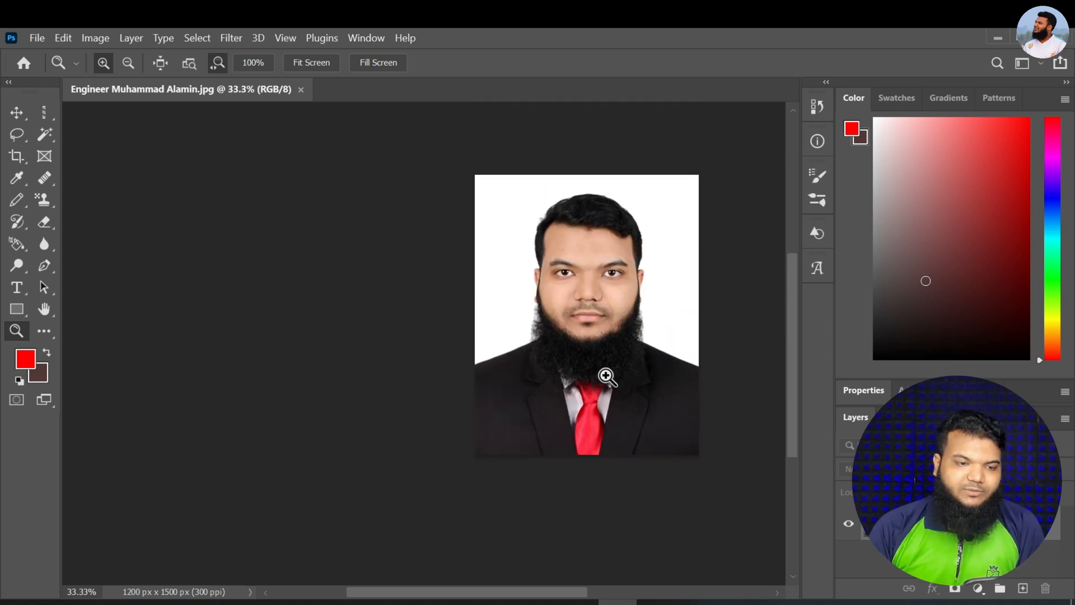
{"action": "mouse_move", "coordinate": [596, 366]}
{"action": "left_mouse_down"}
{"action": "mouse_move", "coordinate": [549, 374]}
{"action": "mouse_move", "coordinate": [575, 373]}
{"action": "left_mouse_up"}
{"action": "scroll", "coordinate": [610, 348], "scroll_direction": "up", "scroll_amount": 6}
{"action": "scroll", "coordinate": [622, 364], "scroll_direction": "down", "scroll_amount": 3}
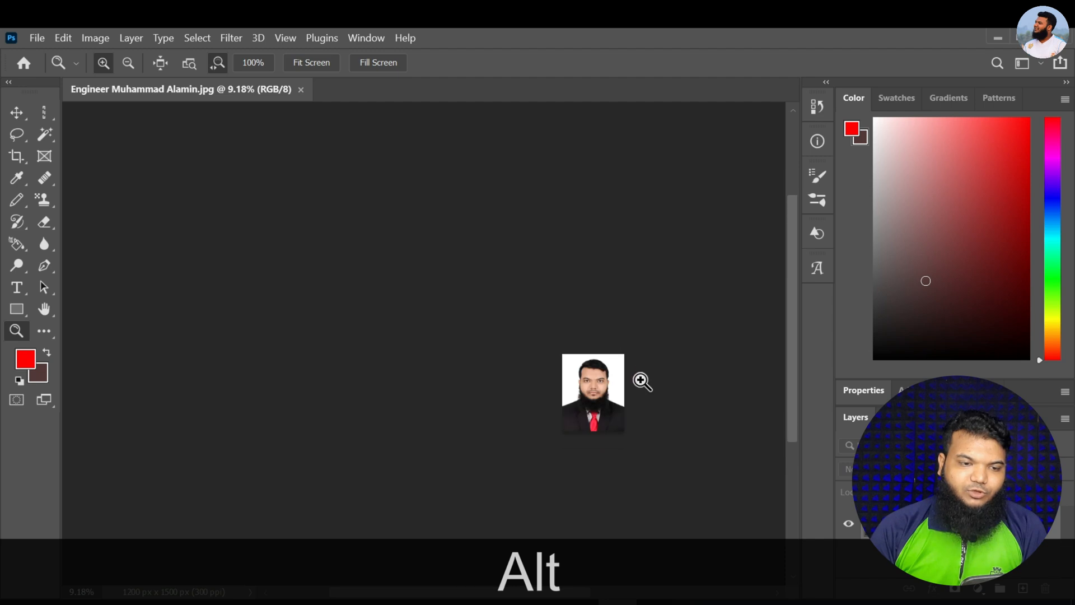
Enlarge the small portrait to 33.33% with the Zoom tool, and shift the view vertically
{"action": "left_click", "coordinate": [562, 369]}
{"action": "left_click", "coordinate": [612, 378]}
{"action": "left_click", "coordinate": [644, 449]}
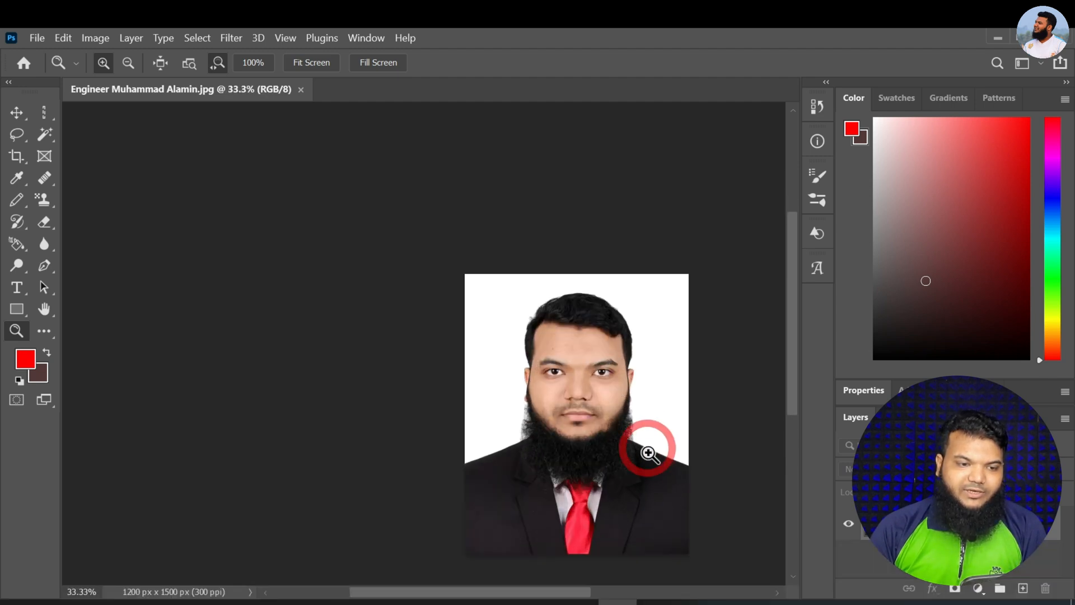
{"action": "scroll", "coordinate": [648, 459], "scroll_direction": "down", "scroll_amount": 3}
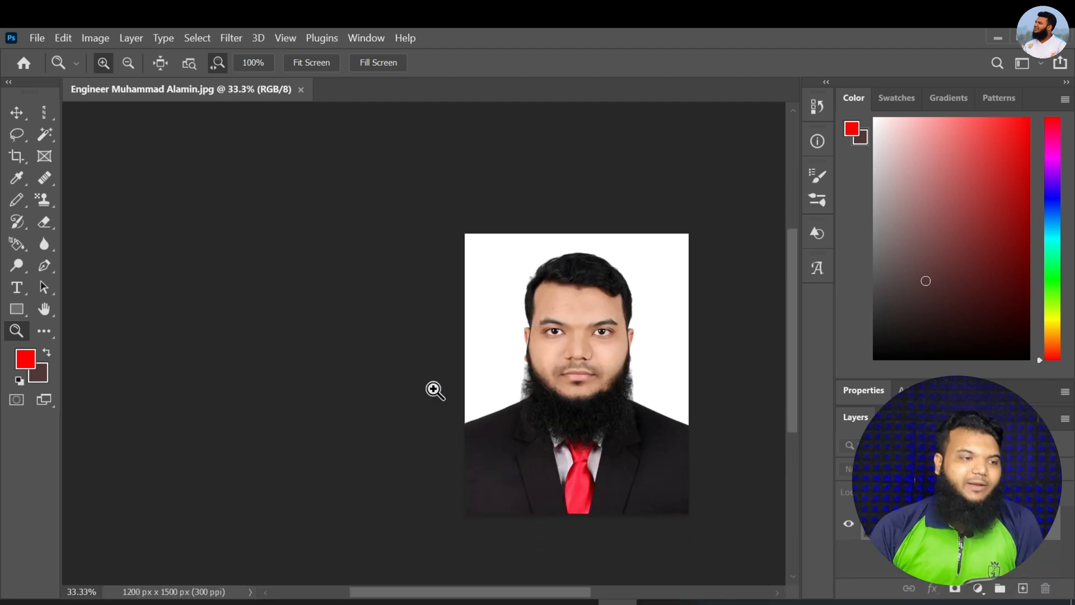
Switch to the Move tool and pan the portrait to the middle of the work area
{"action": "left_click", "coordinate": [18, 114]}
{"action": "key", "text": "space"}
{"action": "left_click_drag", "start_coordinate": [558, 330], "coordinate": [455, 313]}
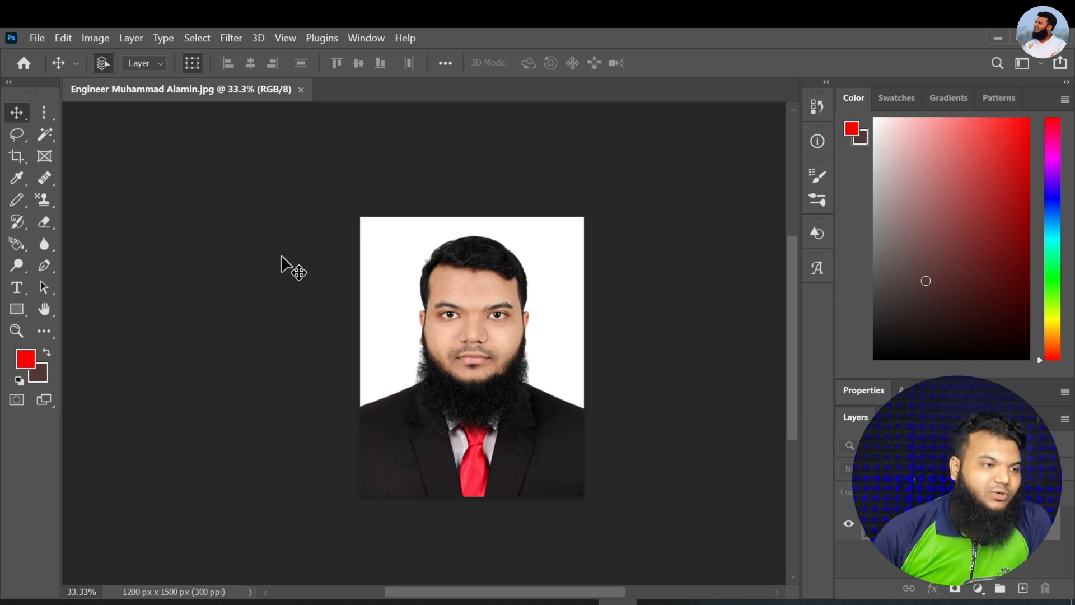
Draw a freehand selection around the man's head, shoulders and upper suit with the Lasso tool at 53.68% zoom
{"action": "left_click", "coordinate": [19, 142]}
{"action": "right_click", "coordinate": [19, 141]}
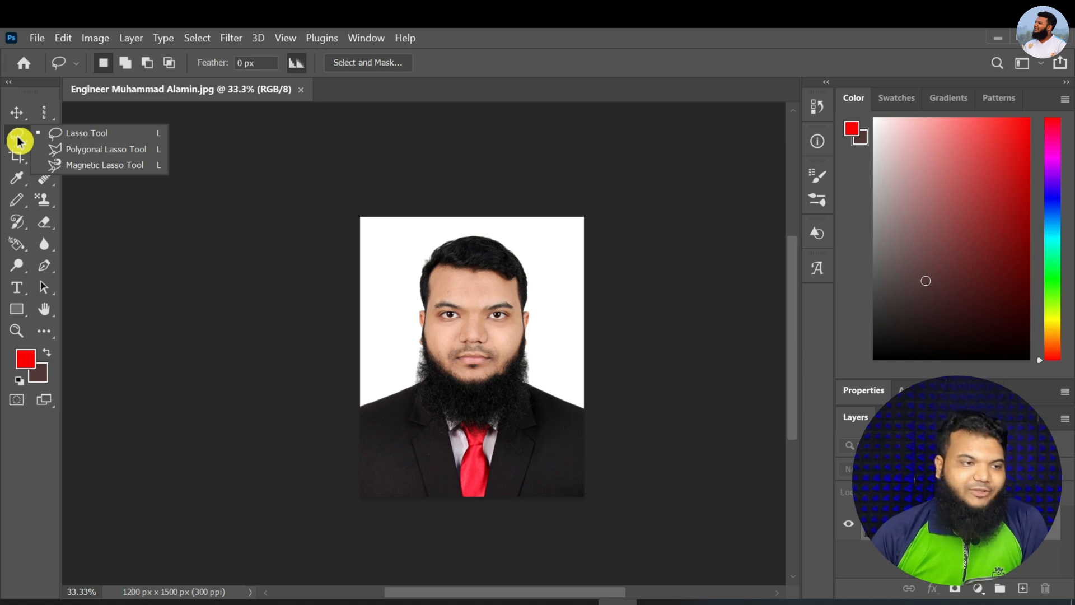
{"action": "left_click", "coordinate": [77, 134]}
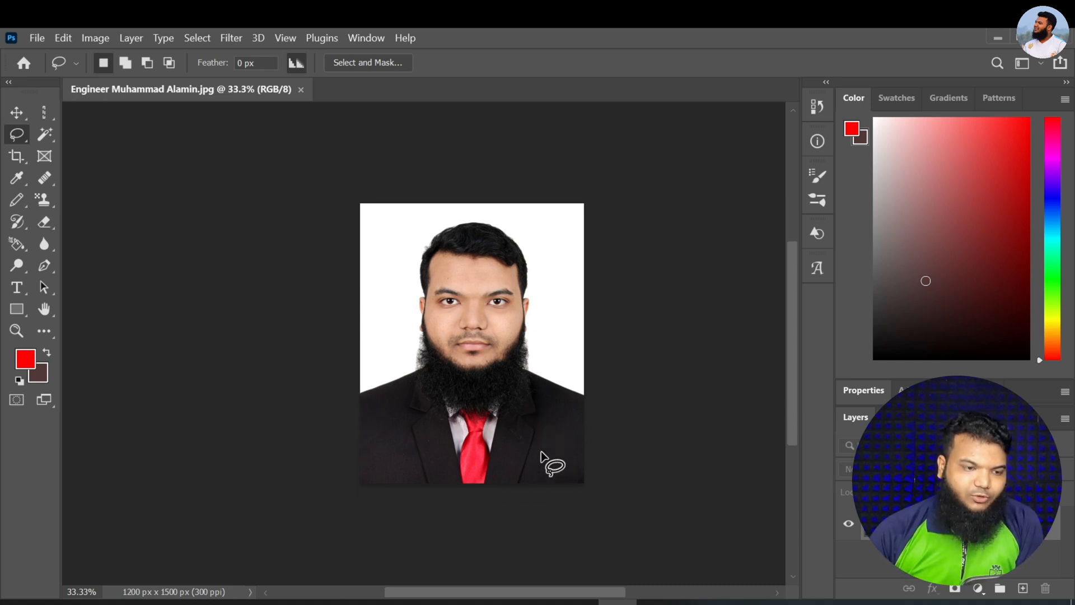
{"action": "scroll", "coordinate": [521, 411], "scroll_direction": "up", "scroll_amount": 1}
{"action": "scroll", "coordinate": [521, 410], "scroll_direction": "up", "scroll_amount": 2}
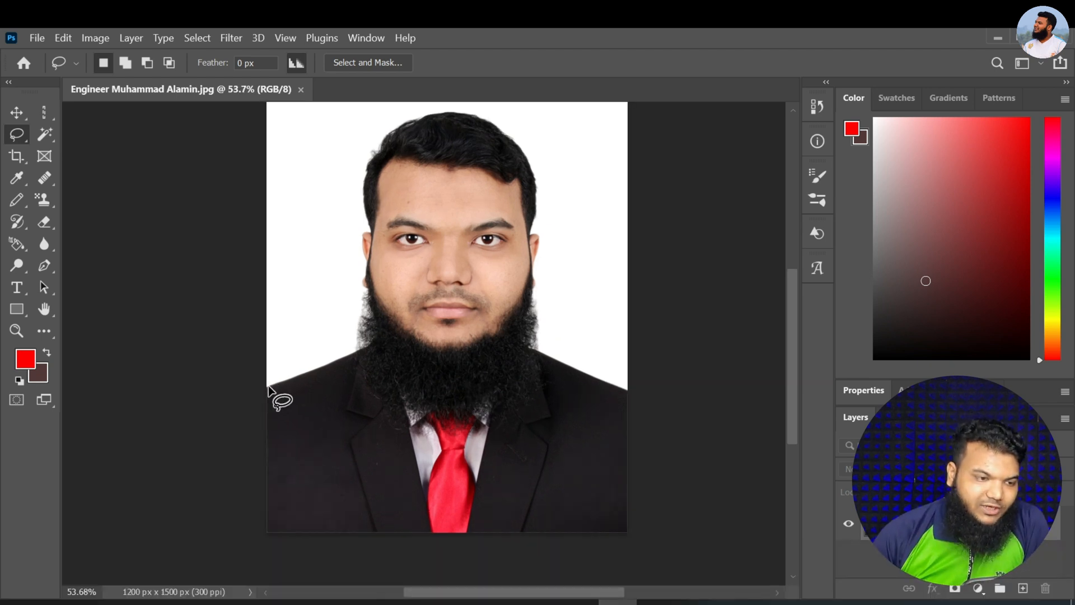
{"action": "mouse_move", "coordinate": [353, 355]}
{"action": "left_mouse_down"}
{"action": "mouse_move", "coordinate": [369, 303]}
{"action": "mouse_move", "coordinate": [364, 171]}
{"action": "left_mouse_up"}
{"action": "left_click_drag", "start_coordinate": [376, 125], "coordinate": [382, 121]}
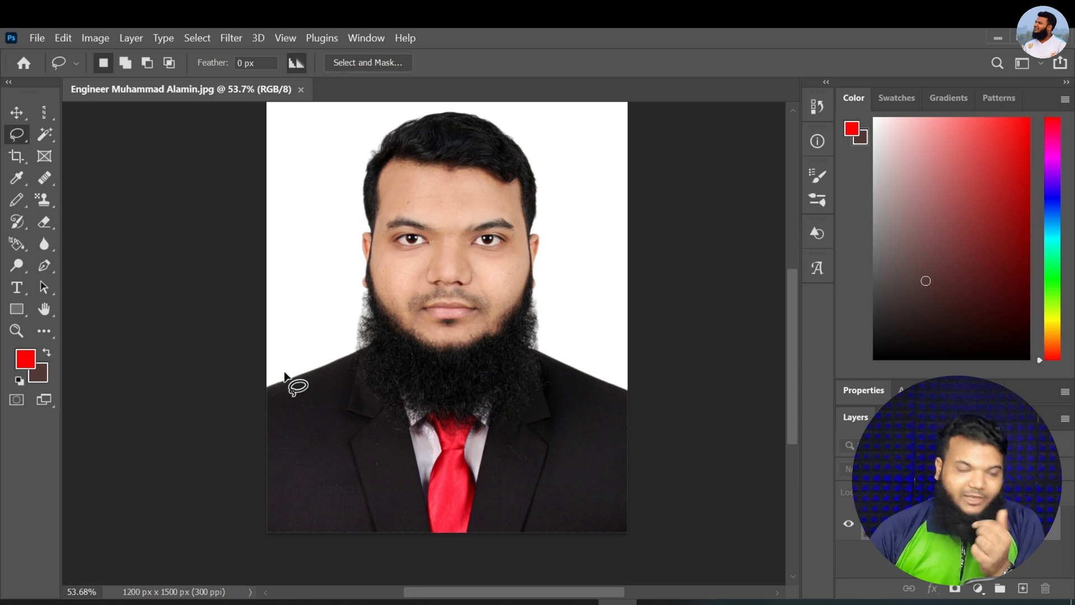
{"action": "left_click_drag", "start_coordinate": [267, 386], "coordinate": [348, 350]}
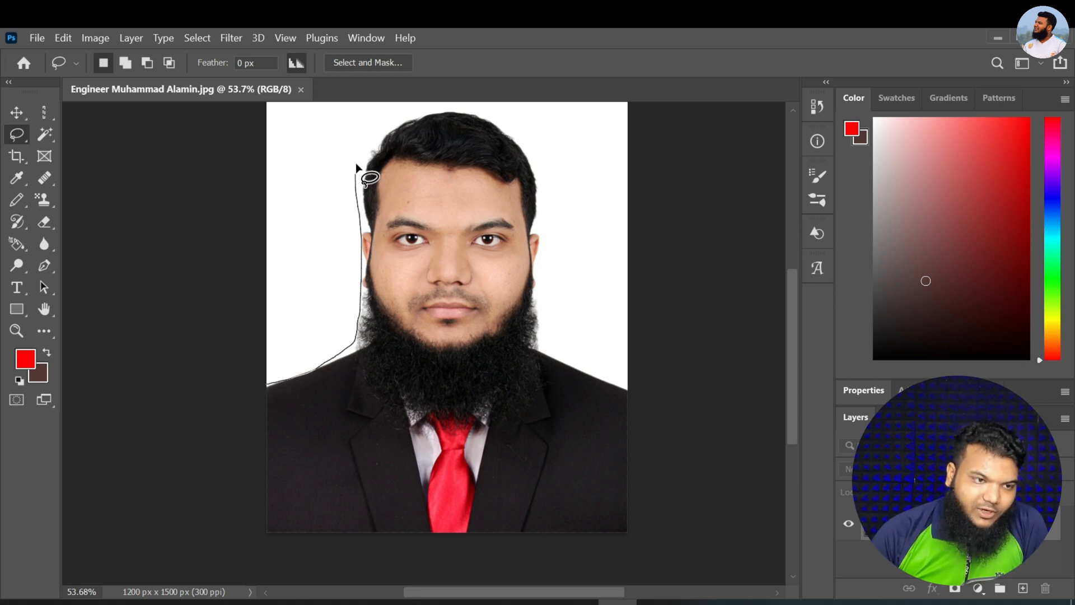
{"action": "mouse_move", "coordinate": [390, 118]}
{"action": "left_mouse_down"}
{"action": "mouse_move", "coordinate": [473, 110]}
{"action": "mouse_move", "coordinate": [510, 133]}
{"action": "left_mouse_up"}
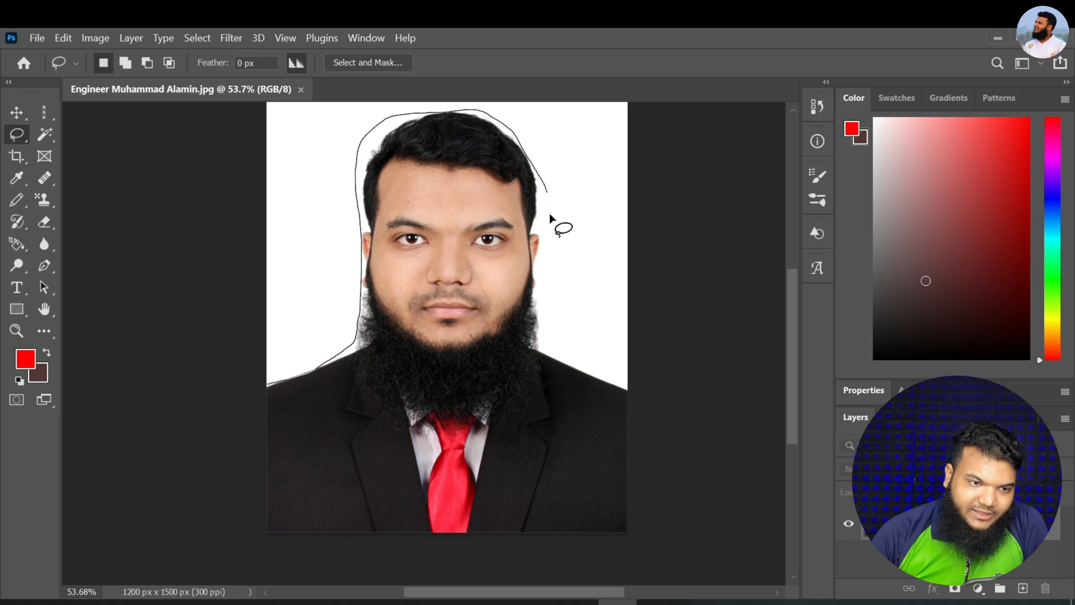
{"action": "mouse_move", "coordinate": [602, 373]}
{"action": "left_mouse_down"}
{"action": "mouse_move", "coordinate": [591, 474]}
{"action": "mouse_move", "coordinate": [530, 509]}
{"action": "mouse_move", "coordinate": [408, 523]}
{"action": "left_mouse_up"}
{"action": "left_click_drag", "start_coordinate": [321, 362], "coordinate": [317, 351]}
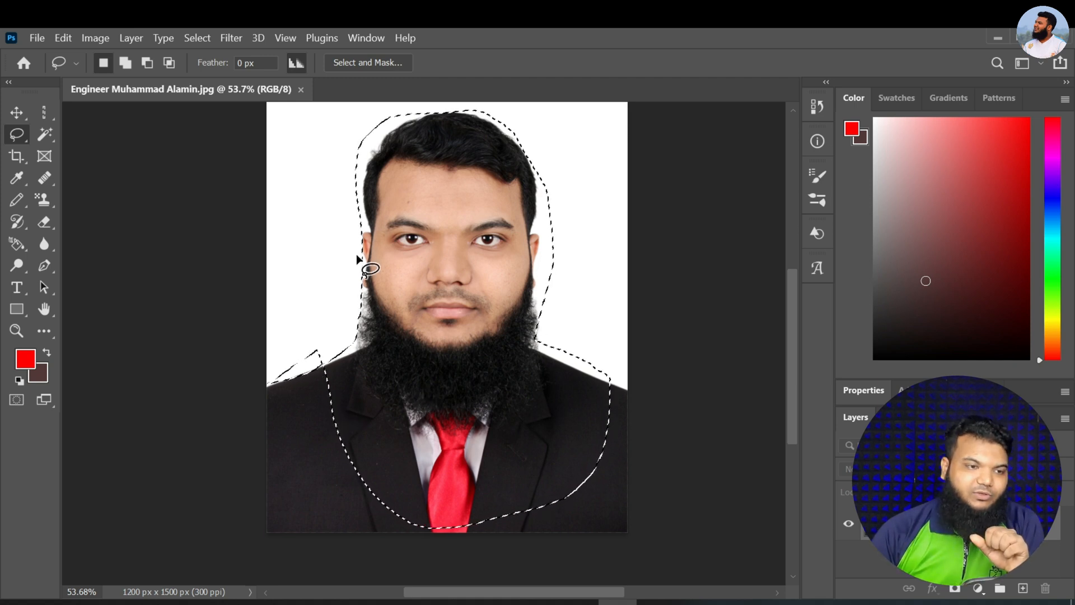
Replace the body selection with a small Lasso area beside the hair, and replace that with an oval across both eyes
{"action": "left_click", "coordinate": [301, 261]}
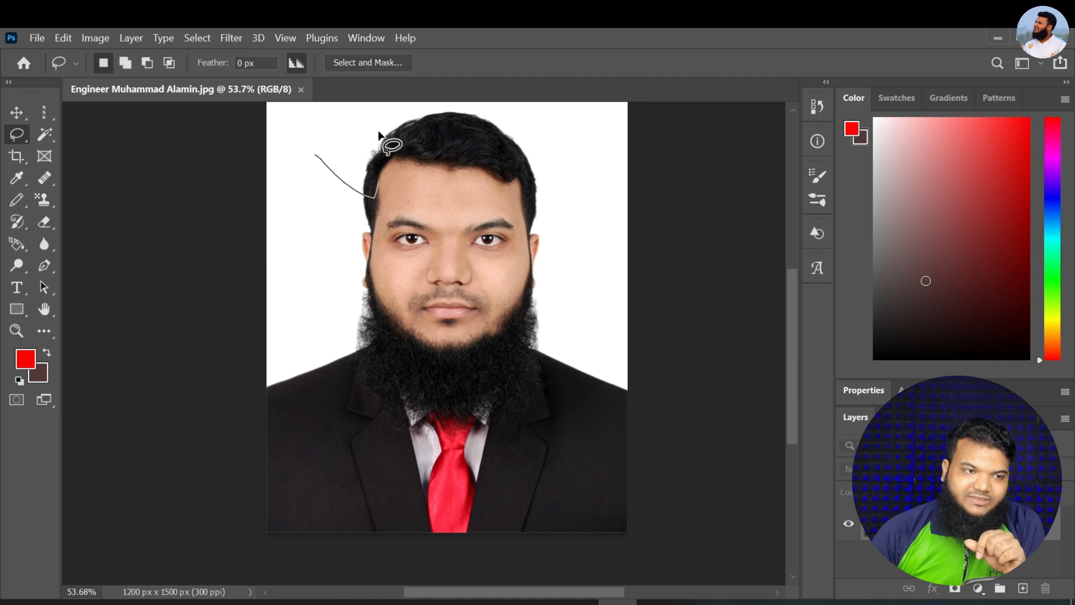
{"action": "mouse_move", "coordinate": [378, 133]}
{"action": "left_mouse_down"}
{"action": "mouse_move", "coordinate": [329, 112]}
{"action": "mouse_move", "coordinate": [317, 159]}
{"action": "left_mouse_up"}
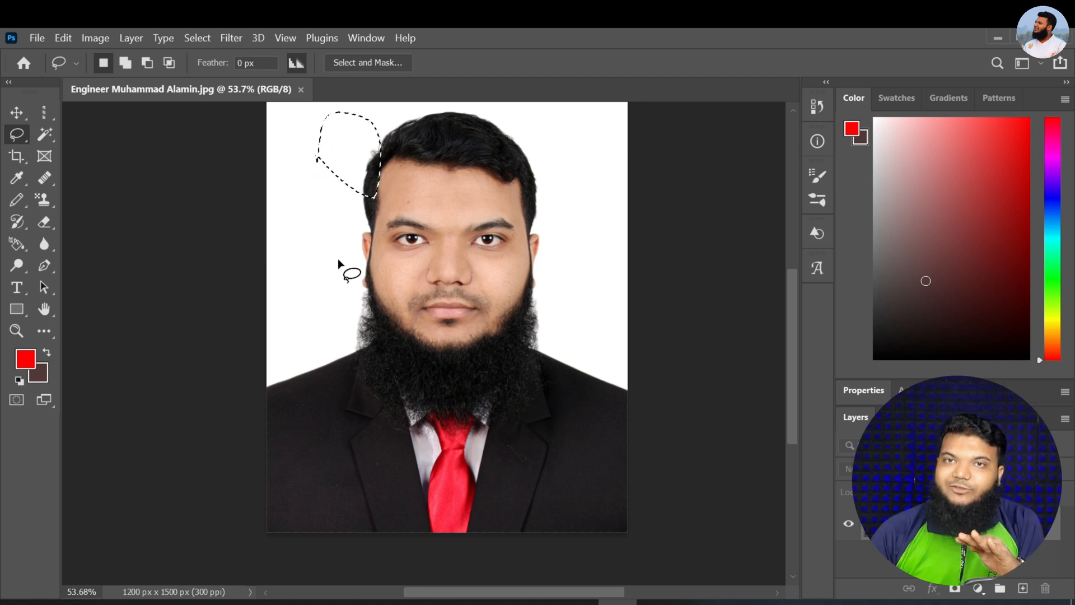
{"action": "mouse_move", "coordinate": [320, 318]}
{"action": "left_mouse_down"}
{"action": "mouse_move", "coordinate": [344, 231]}
{"action": "mouse_move", "coordinate": [370, 209]}
{"action": "left_mouse_up"}
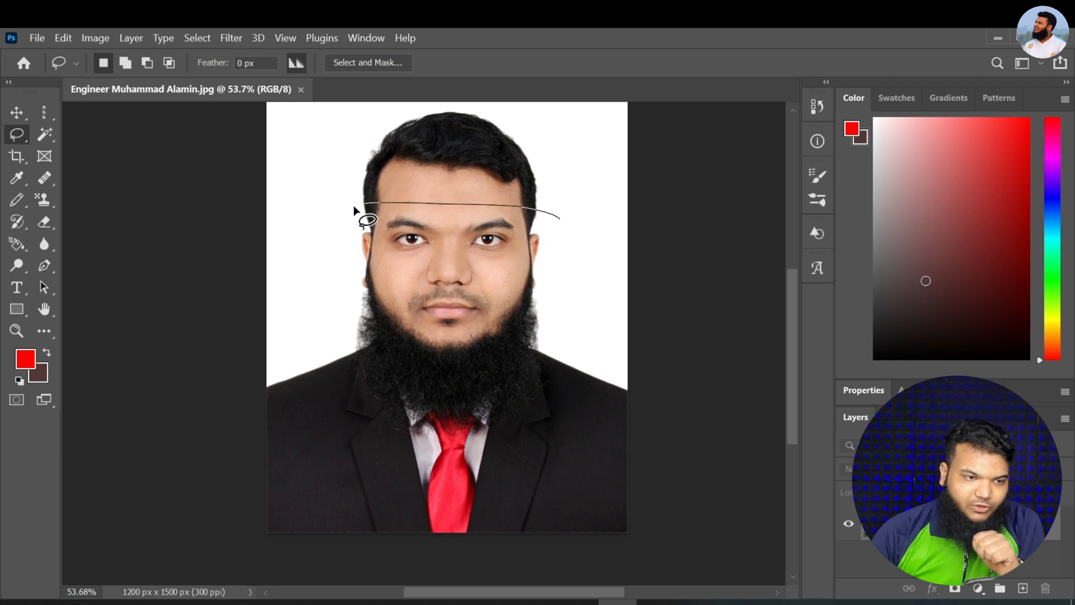
{"action": "left_click_drag", "start_coordinate": [552, 215], "coordinate": [552, 216]}
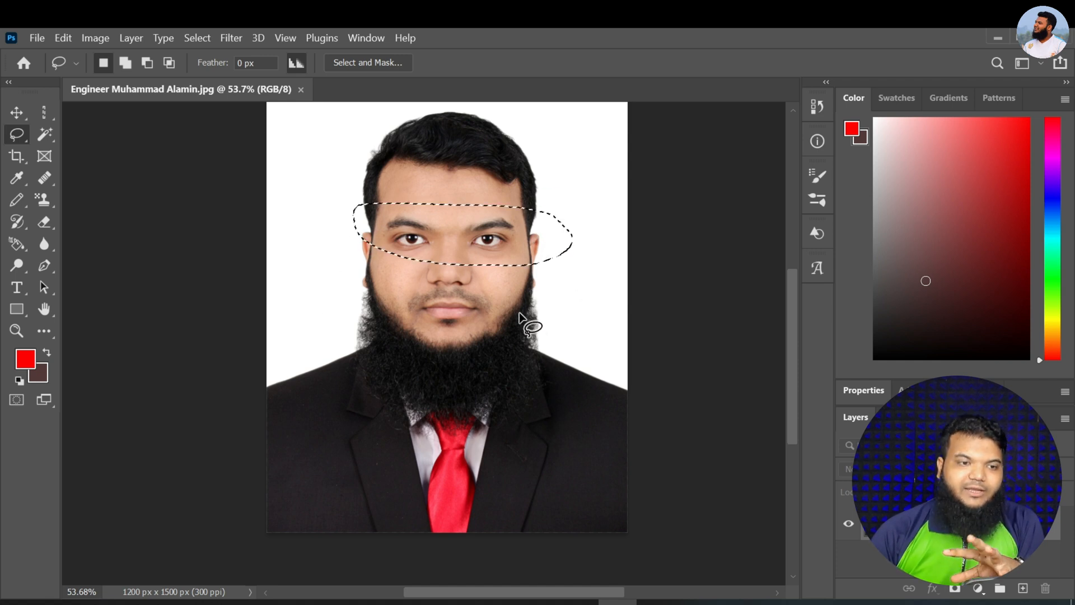
Shift the oval eye selection slightly, switch to the Polygonal Lasso tool, and undo the selections until nothing is selected
{"action": "mouse_move", "coordinate": [479, 245]}
{"action": "left_mouse_down"}
{"action": "mouse_move", "coordinate": [522, 280]}
{"action": "mouse_move", "coordinate": [472, 245]}
{"action": "left_mouse_up"}
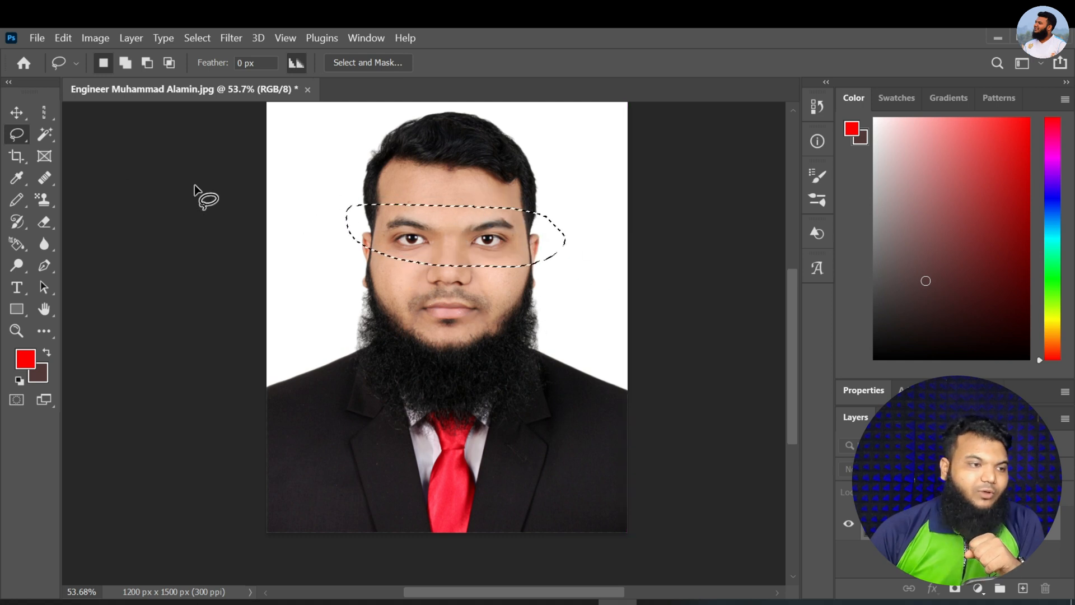
{"action": "right_click", "coordinate": [17, 134]}
{"action": "left_click", "coordinate": [81, 147]}
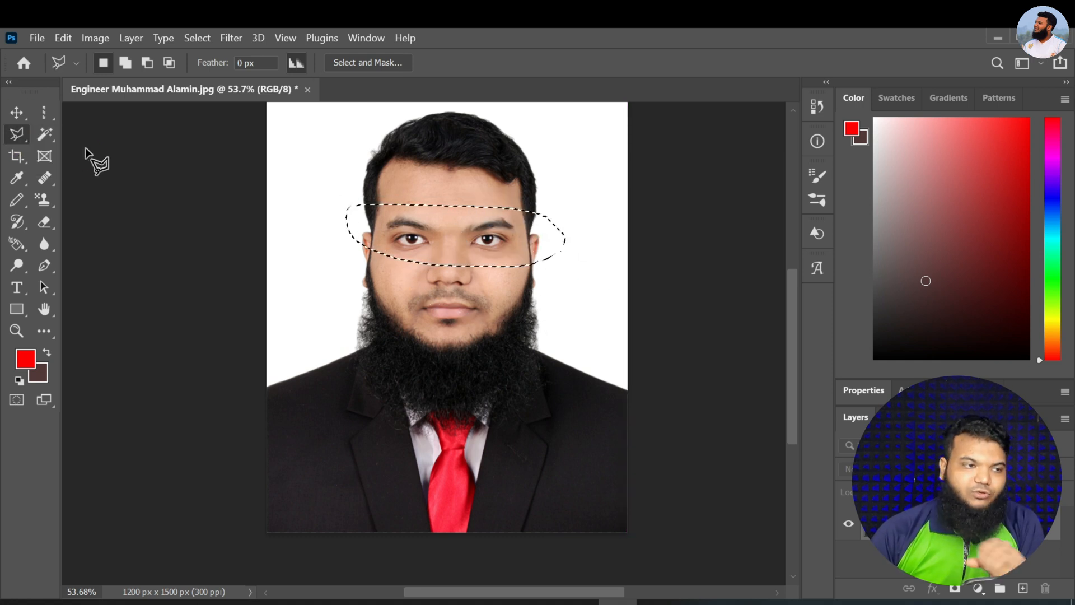
{"action": "key", "text": "ctrl+z"}
{"action": "key", "text": "ctrl+z"}
{"action": "key", "text": "ctrl+z"}
{"action": "key", "text": "ctrl+z"}
{"action": "key", "text": "ctrl+z"}
{"action": "key", "text": "ctrl+z"}
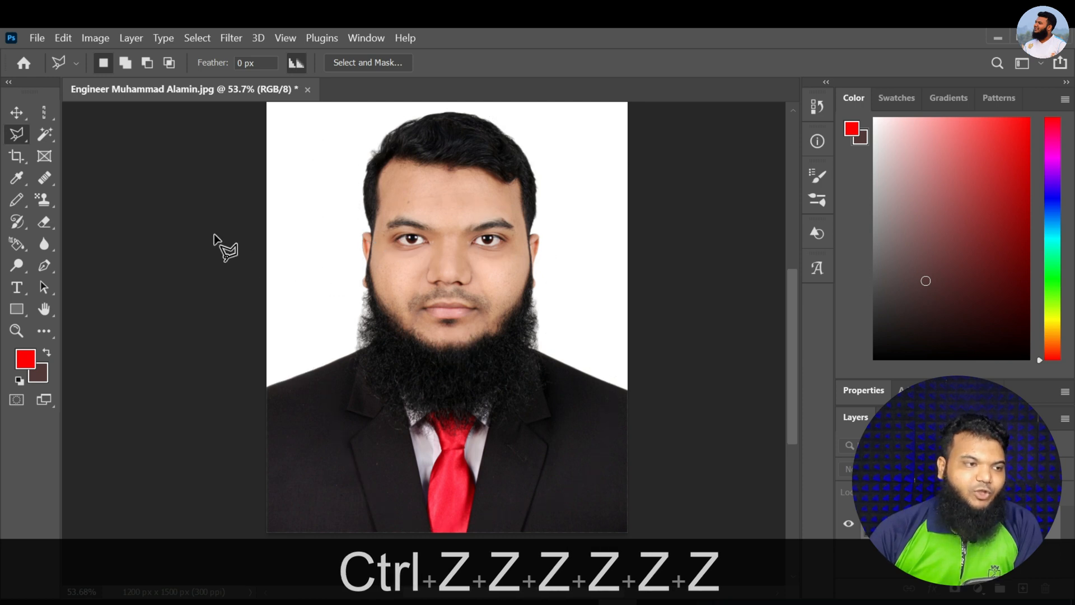
Draw a closed straight-edged selection loosely around the man's head, shoulders and upper suit with the Polygonal Lasso tool
{"action": "right_click", "coordinate": [18, 136]}
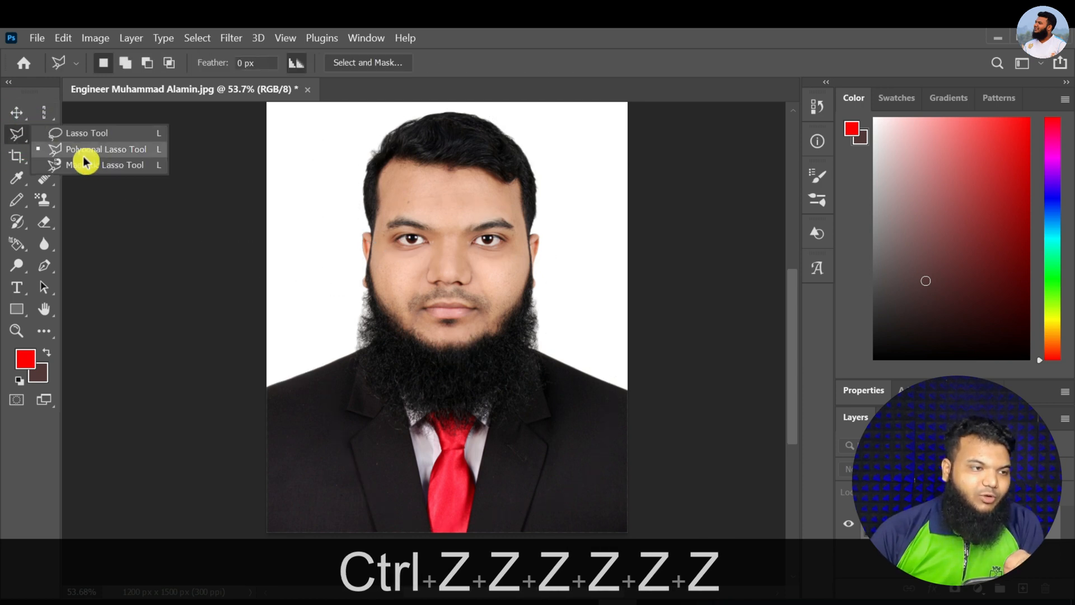
{"action": "left_click", "coordinate": [84, 157]}
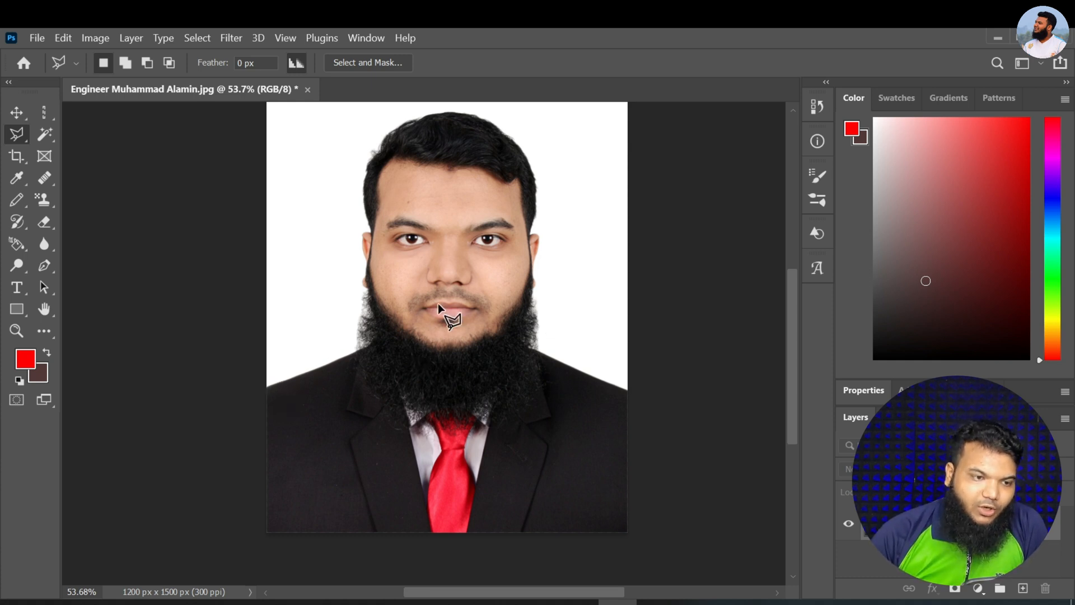
{"action": "left_click", "coordinate": [268, 387]}
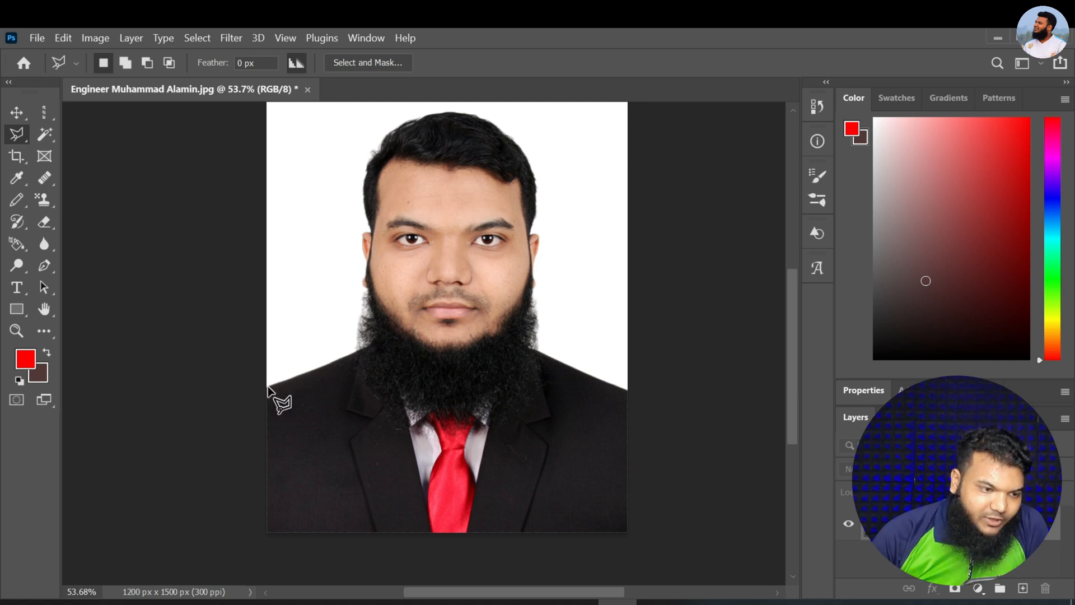
{"action": "left_click", "coordinate": [354, 351]}
{"action": "left_click", "coordinate": [363, 289]}
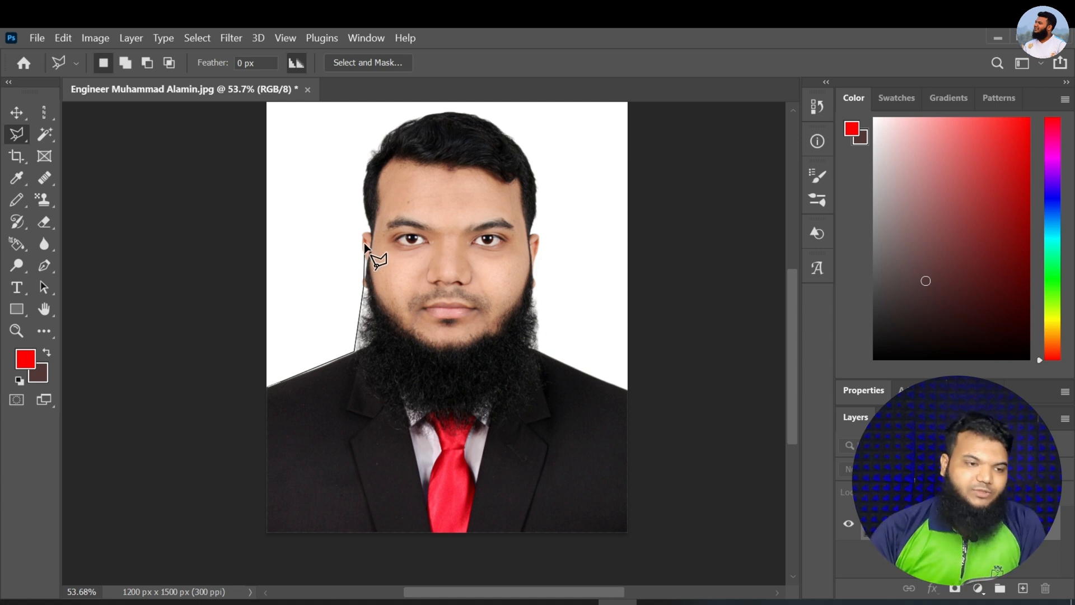
{"action": "left_click", "coordinate": [302, 187]}
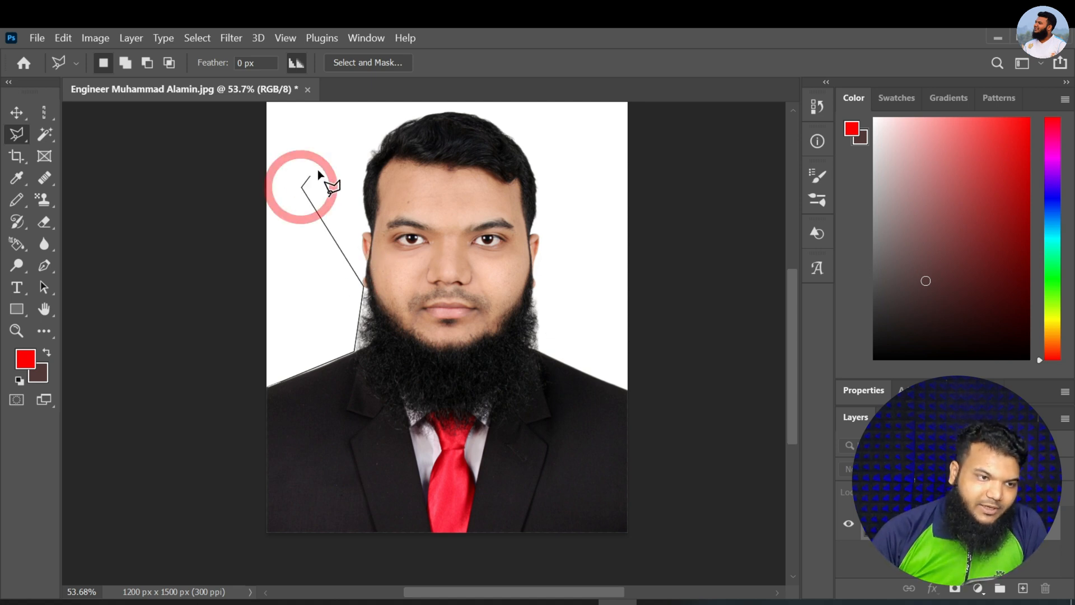
{"action": "left_click", "coordinate": [351, 140]}
{"action": "left_click", "coordinate": [464, 103]}
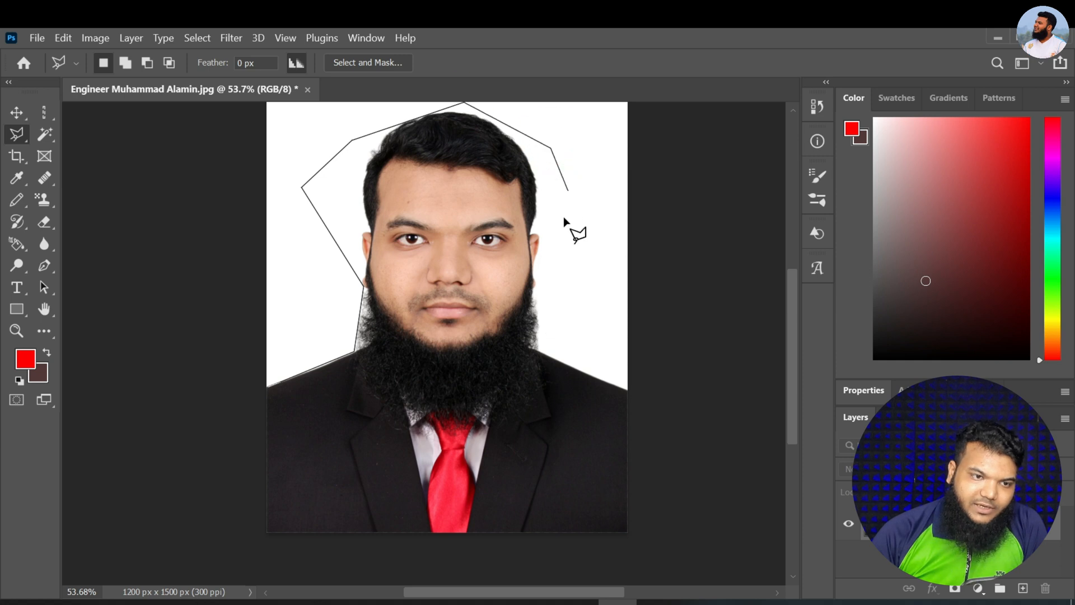
{"action": "left_click", "coordinate": [562, 325]}
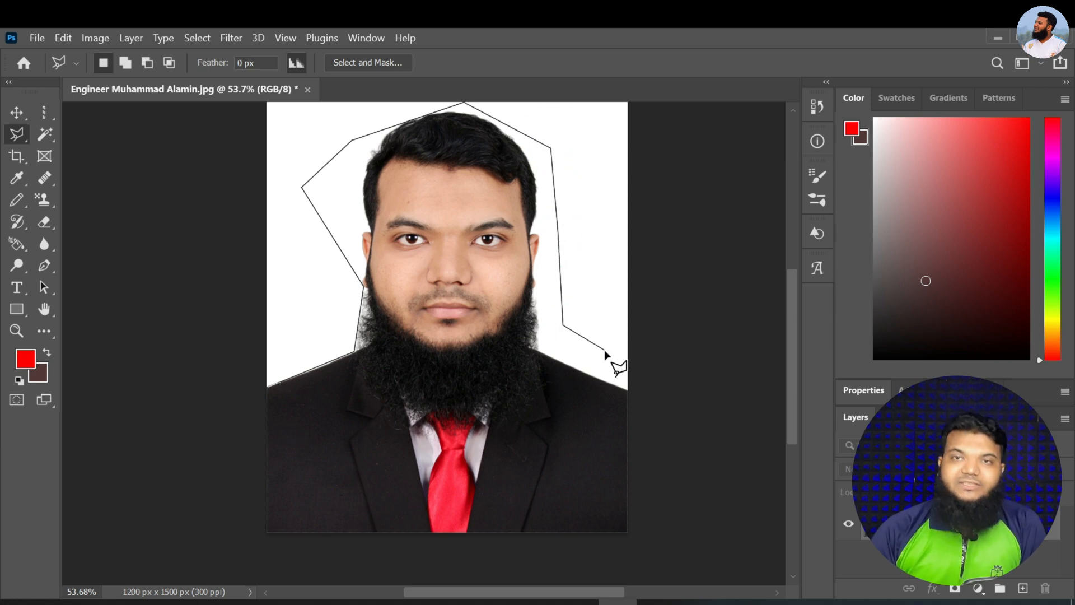
{"action": "left_click", "coordinate": [604, 351]}
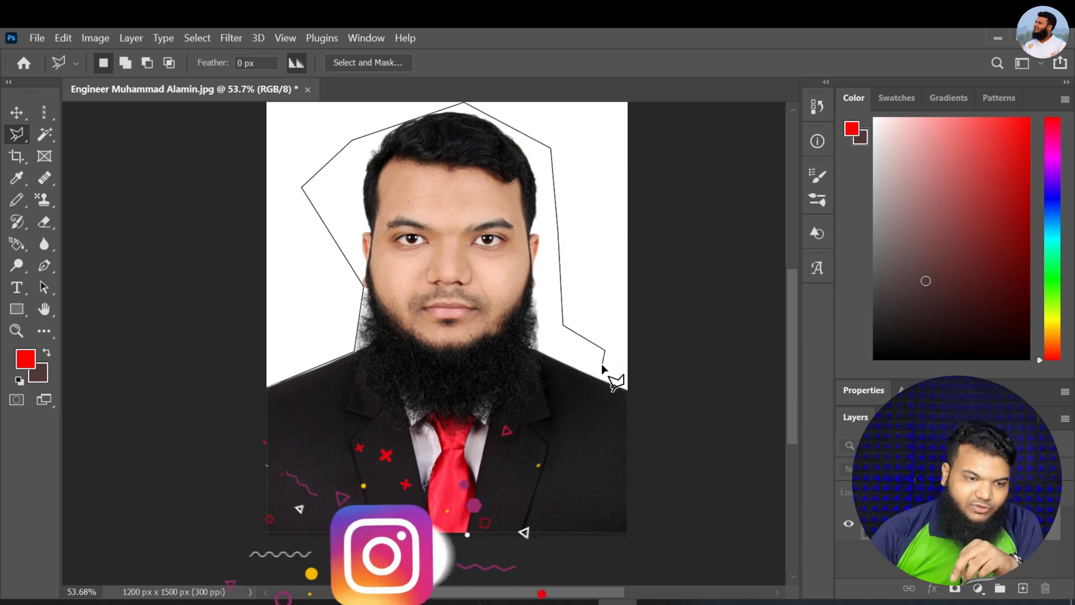
{"action": "left_click", "coordinate": [607, 479]}
{"action": "left_click", "coordinate": [536, 509]}
{"action": "left_click", "coordinate": [423, 506]}
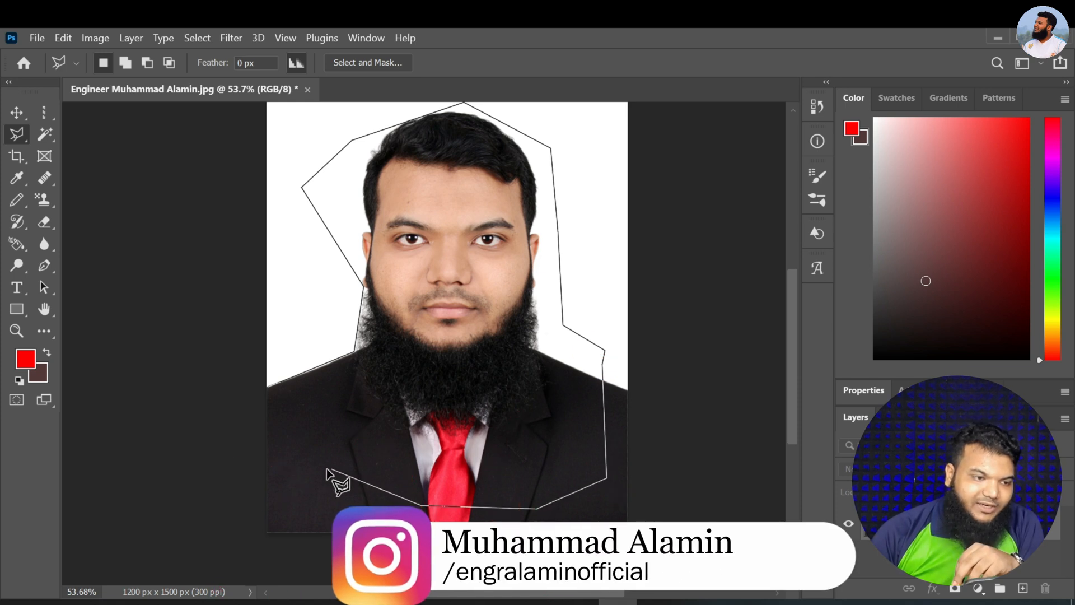
{"action": "left_click", "coordinate": [332, 468]}
{"action": "left_click", "coordinate": [267, 387]}
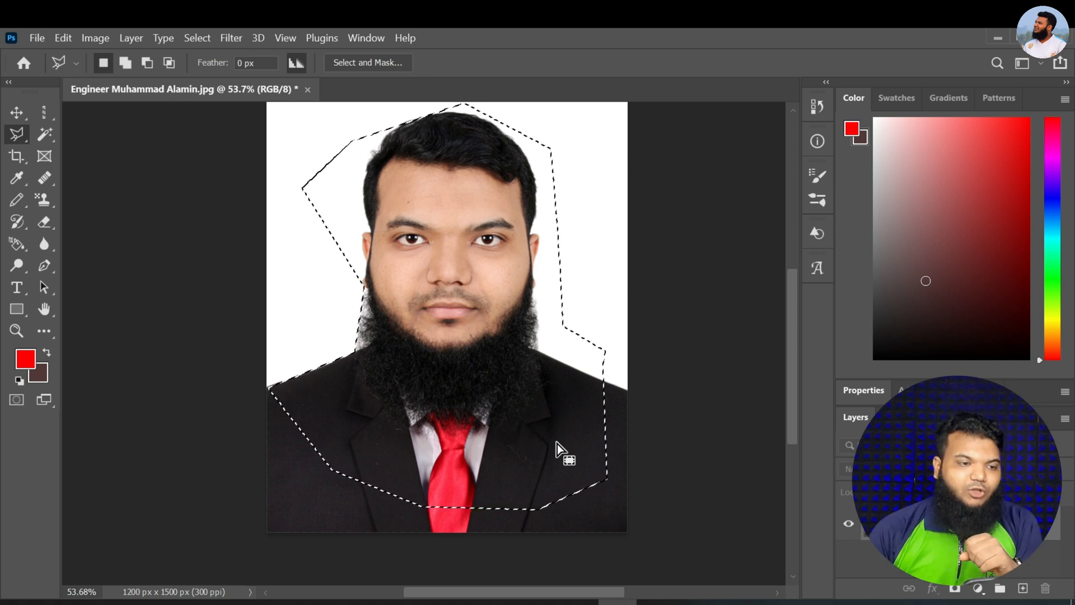
Clear the polygonal selection and start a Magnetic Lasso outline where the shoulder meets the photo's left edge
{"action": "left_click_drag", "start_coordinate": [18, 137], "coordinate": [81, 154]}
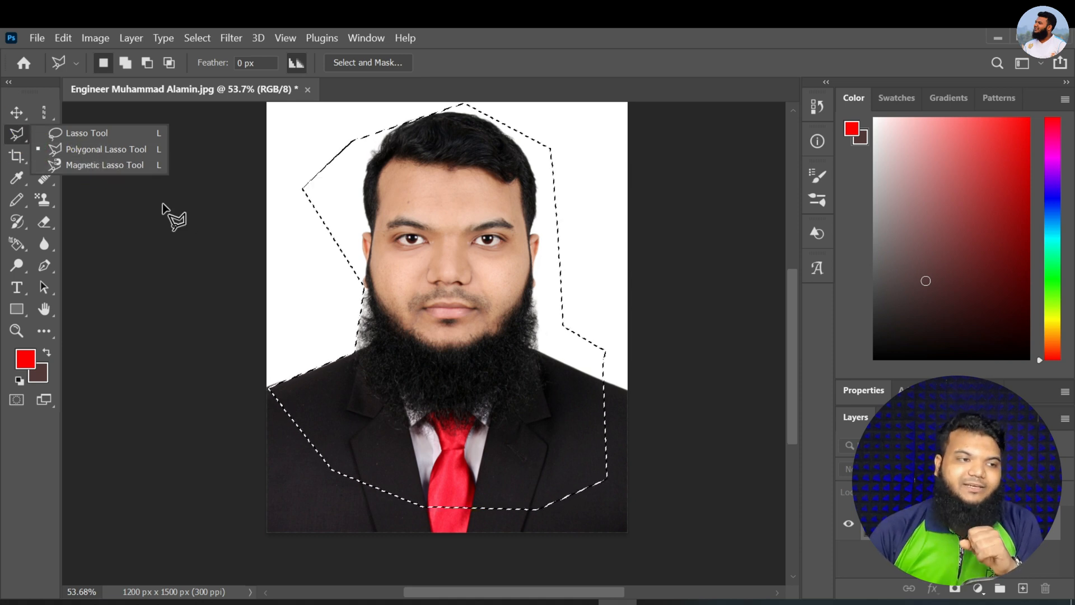
{"action": "left_click", "coordinate": [374, 326]}
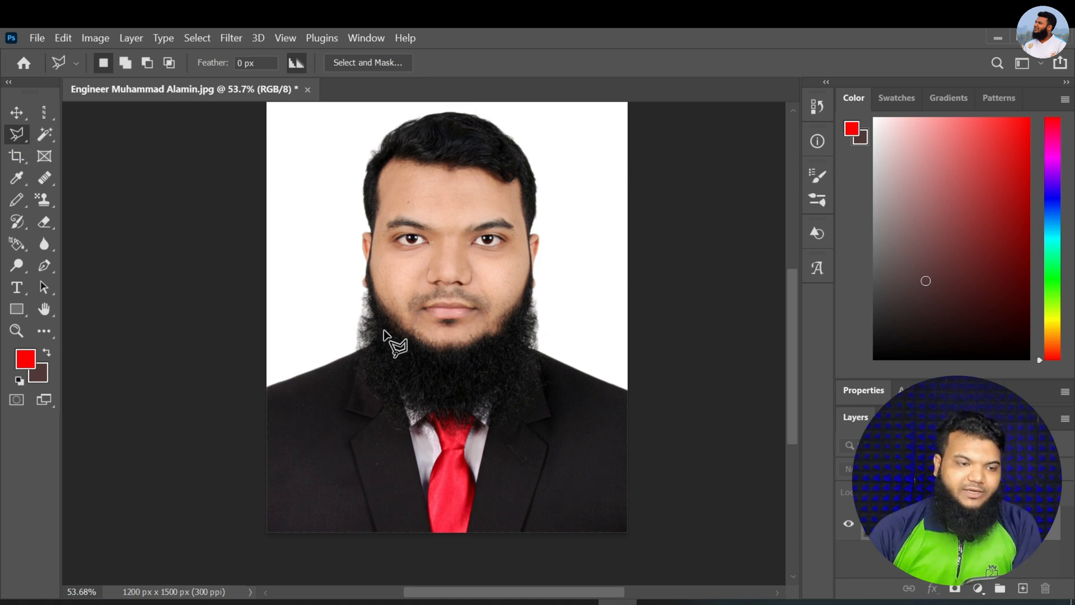
{"action": "key", "text": "ctrl+z"}
{"action": "key", "text": "ctrl+z"}
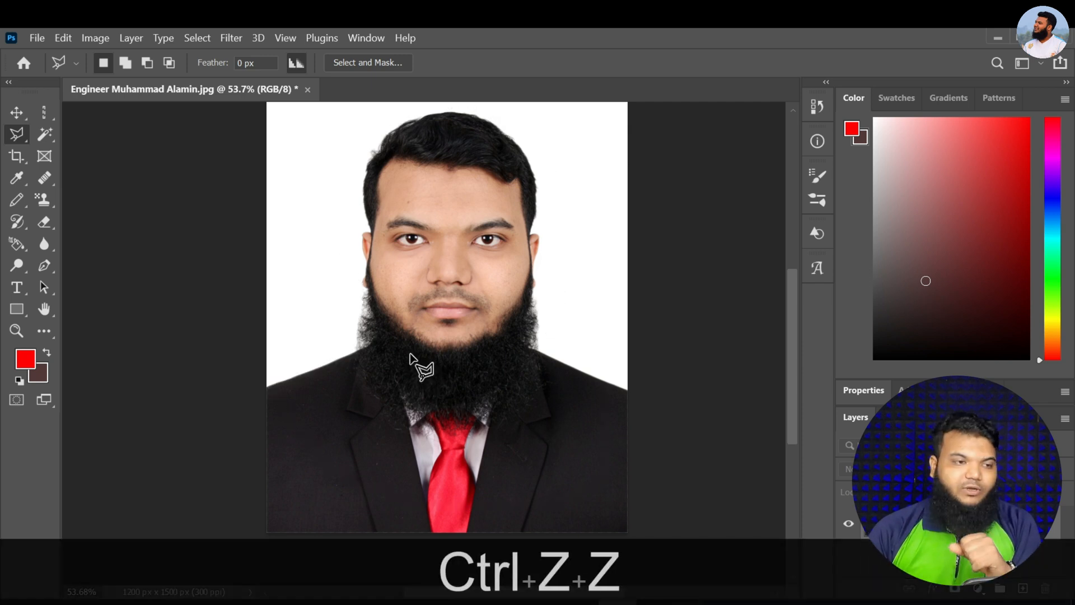
{"action": "right_click", "coordinate": [22, 137]}
{"action": "left_click", "coordinate": [78, 164]}
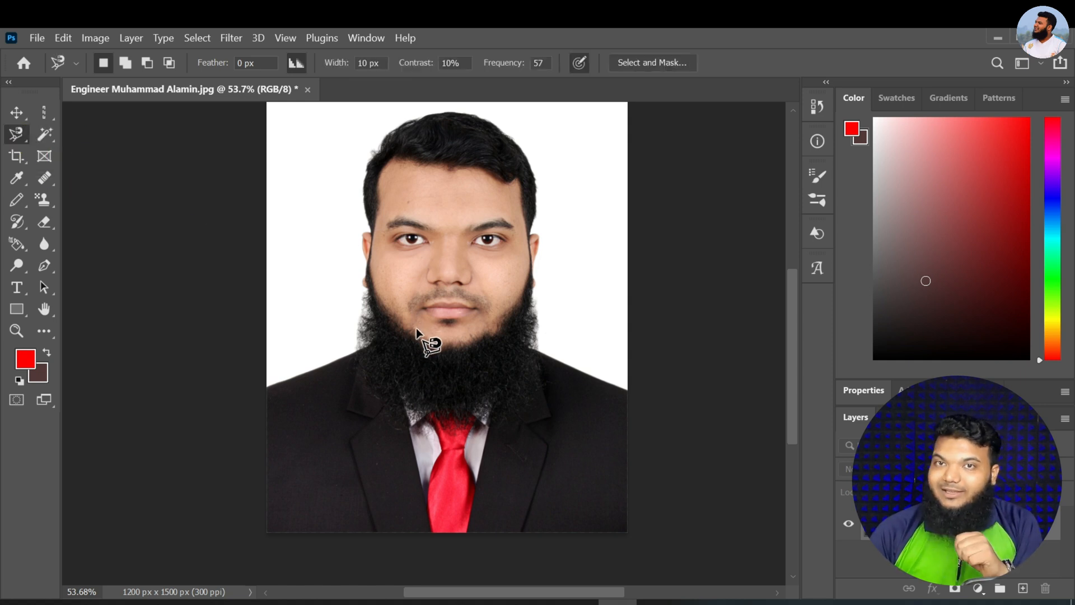
{"action": "left_click", "coordinate": [267, 387]}
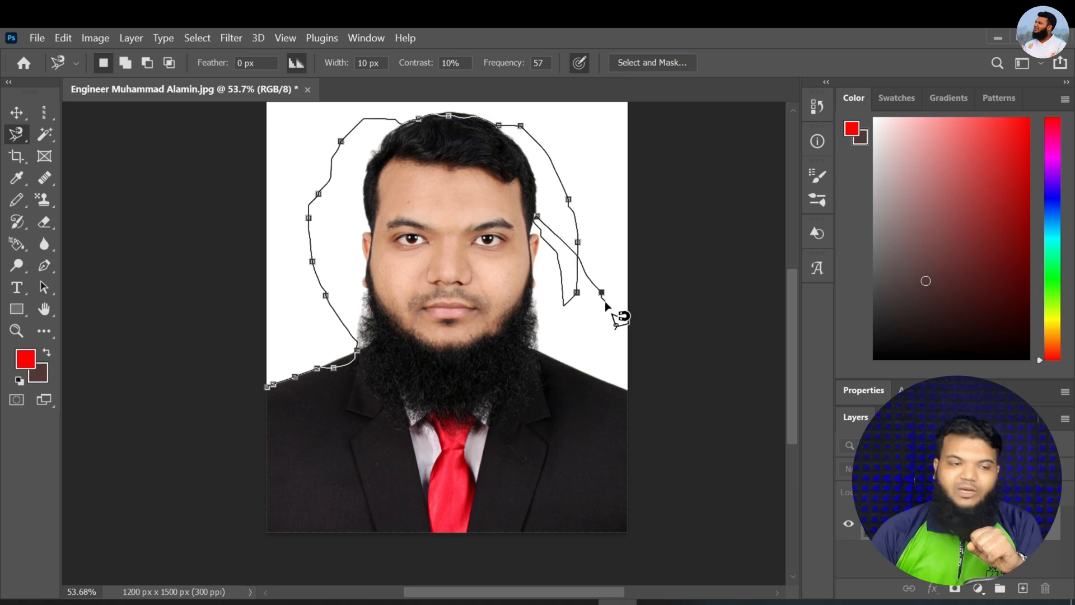
Delete the stray Magnetic Lasso anchor points around the head, back to those along the left shoulder
{"action": "key", "text": "BackSpace"}
{"action": "key", "text": "BackSpace"}
{"action": "key", "text": "BackSpace"}
{"action": "key", "text": "BackSpace"}
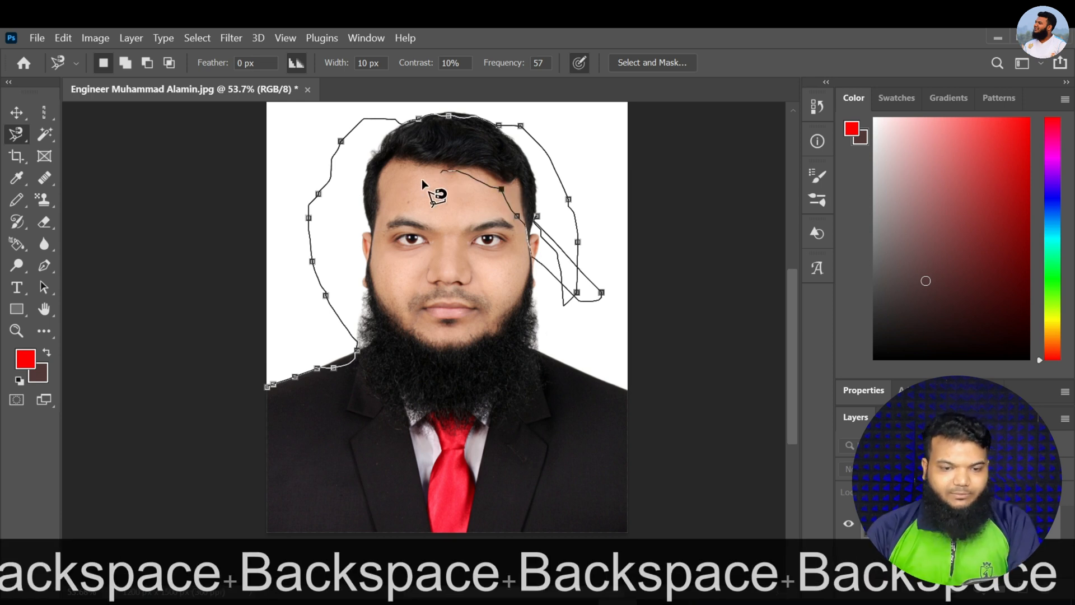
{"action": "key", "text": "BackSpace"}
{"action": "key", "text": "BackSpace"}
{"action": "key", "text": "BackSpace"}
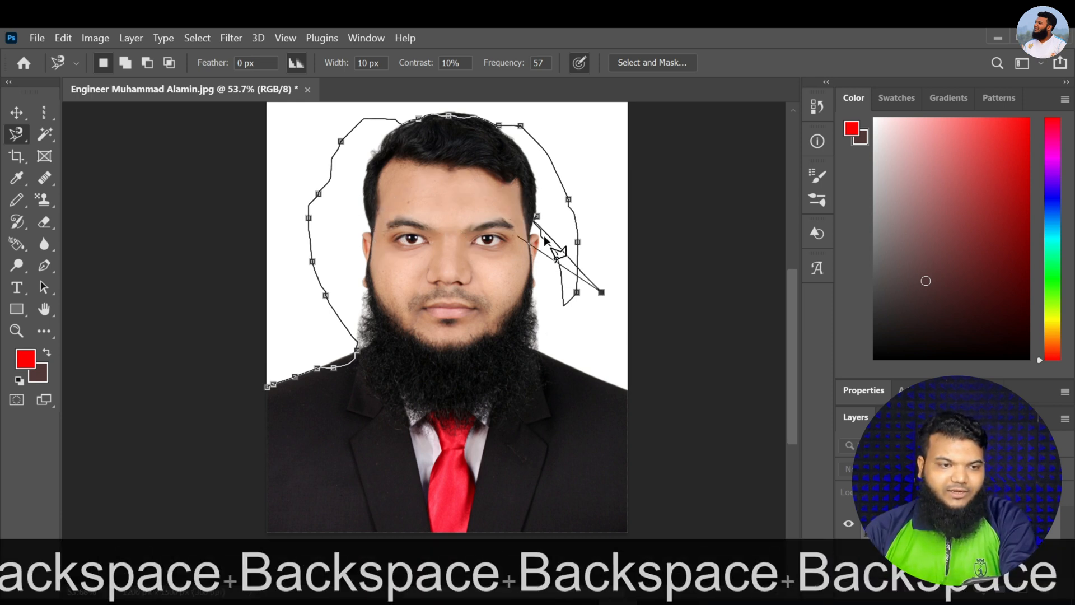
{"action": "key", "text": "BackSpace"}
{"action": "key", "text": "BackSpace"}
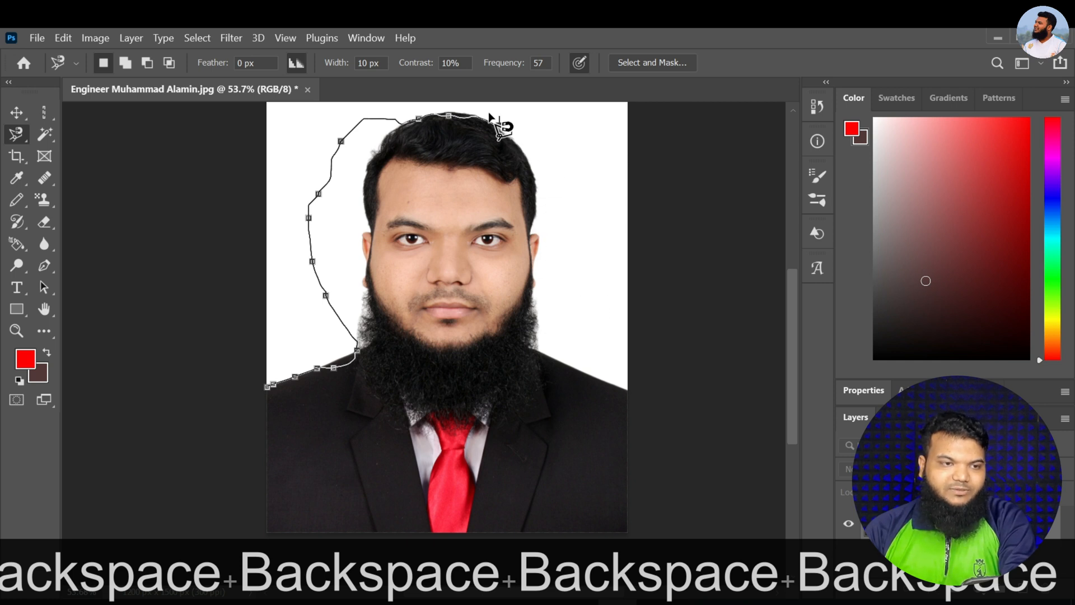
{"action": "key", "text": "BackSpace"}
{"action": "key", "text": "BackSpace"}
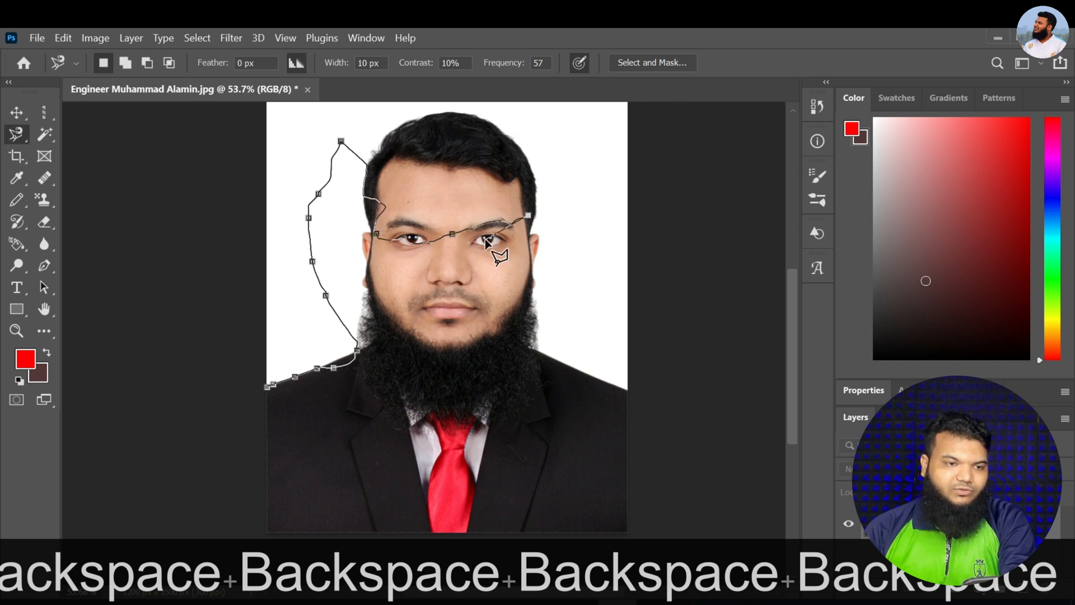
{"action": "key", "text": "BackSpace"}
{"action": "key", "text": "BackSpace"}
{"action": "key", "text": "BackSpace"}
{"action": "key", "text": "BackSpace"}
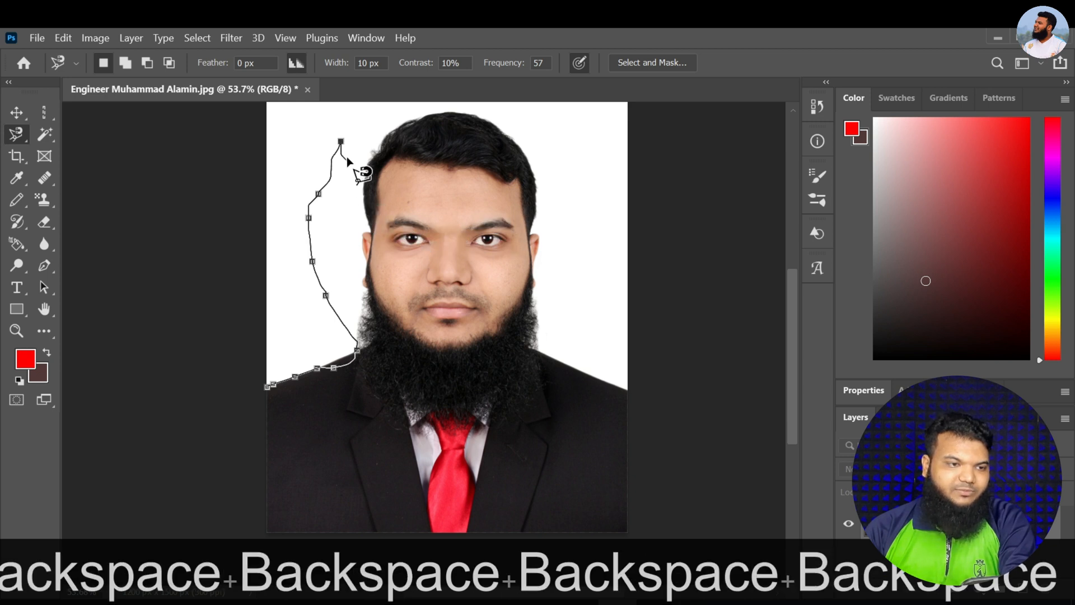
{"action": "key", "text": "BackSpace"}
{"action": "key", "text": "BackSpace"}
{"action": "key", "text": "BackSpace"}
{"action": "key", "text": "BackSpace"}
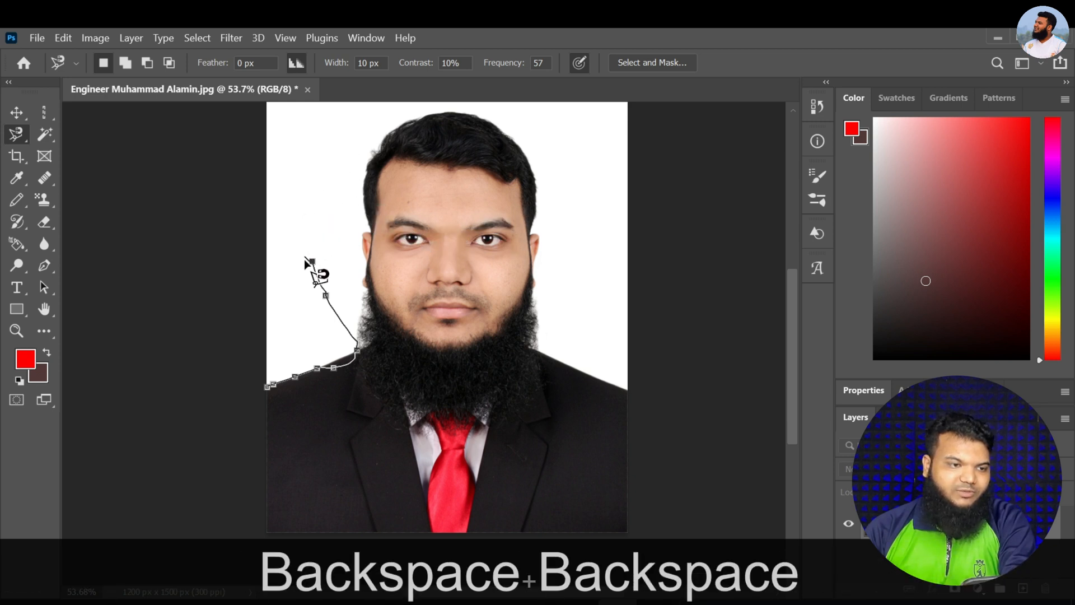
{"action": "key", "text": "BackSpace"}
{"action": "key", "text": "BackSpace"}
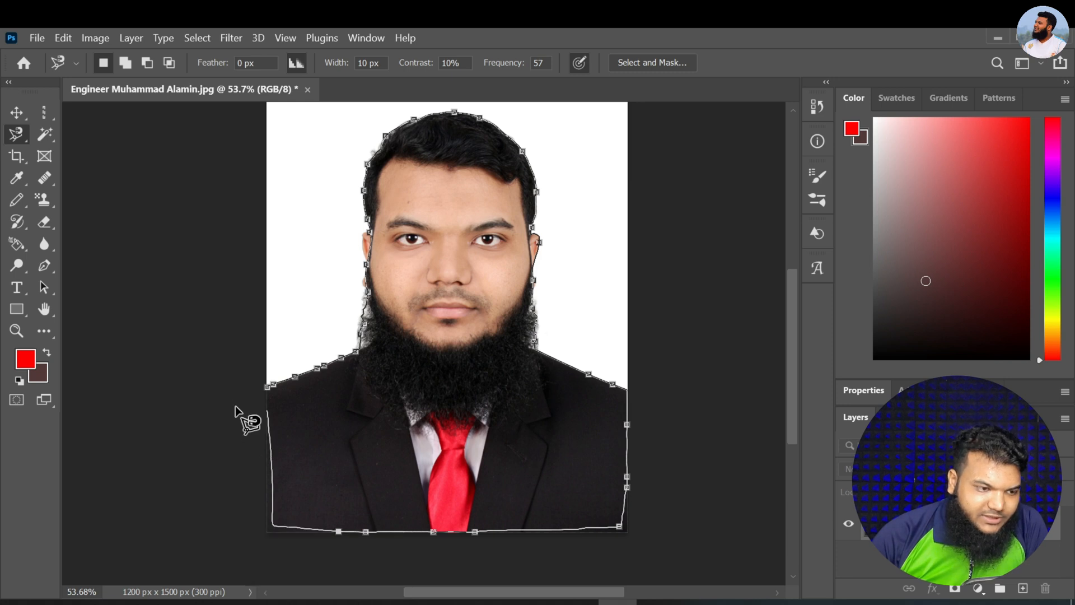
Trace and close the Magnetic Lasso outline around the man's head, beard and suit, and copy the selected area
{"action": "left_click", "coordinate": [266, 386]}
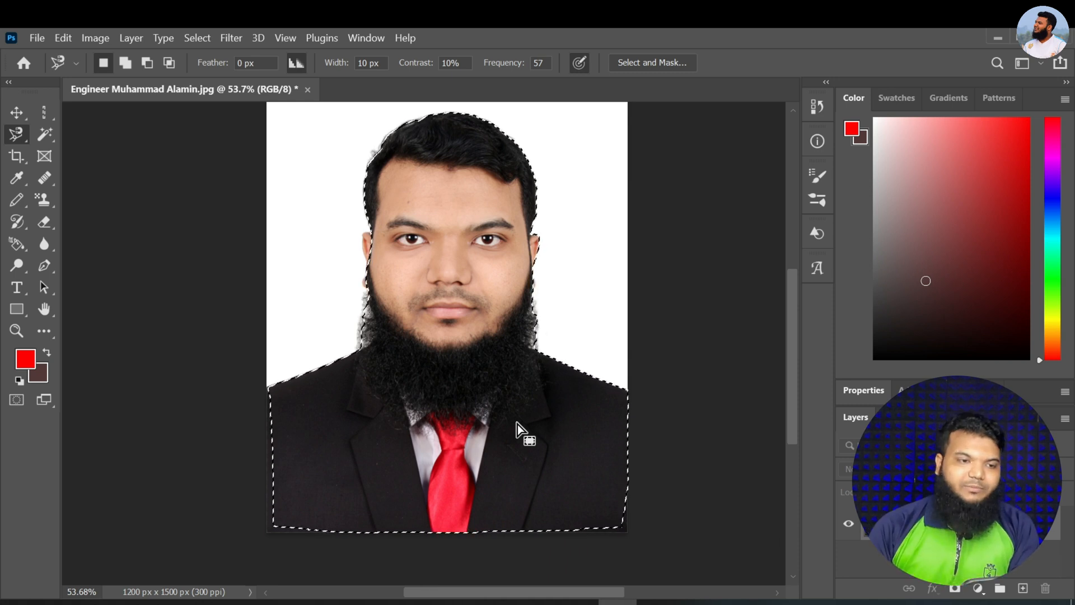
{"action": "key", "text": "ctrl+c"}
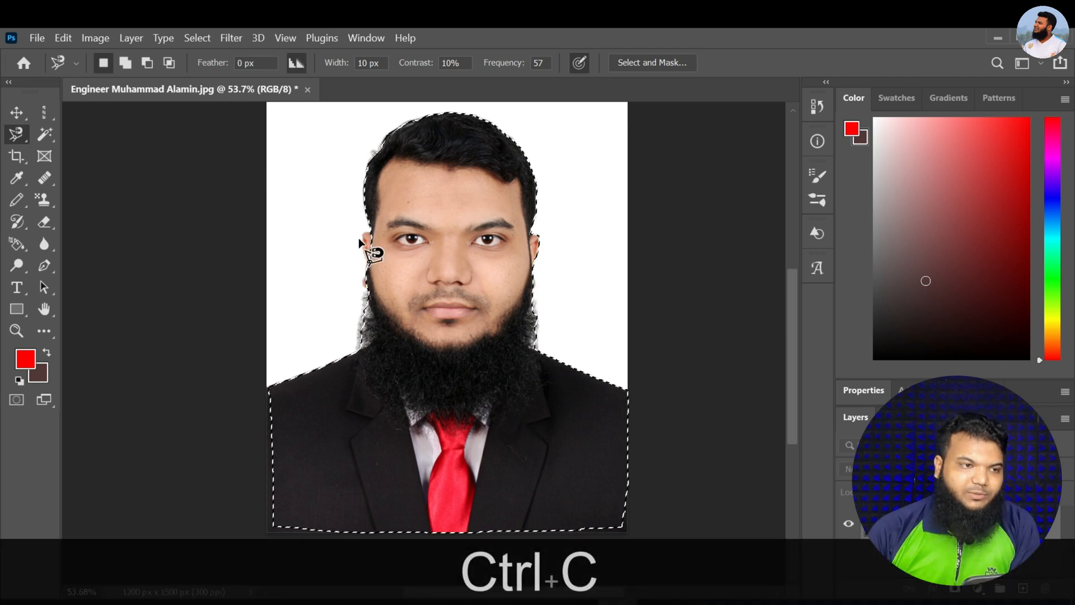
Create a document from the recent custom 1125 x 2436 px, 72 ppi preset, paste the cut-out portrait, and return to the original photo
{"action": "left_click", "coordinate": [37, 38]}
{"action": "left_click", "coordinate": [45, 51]}
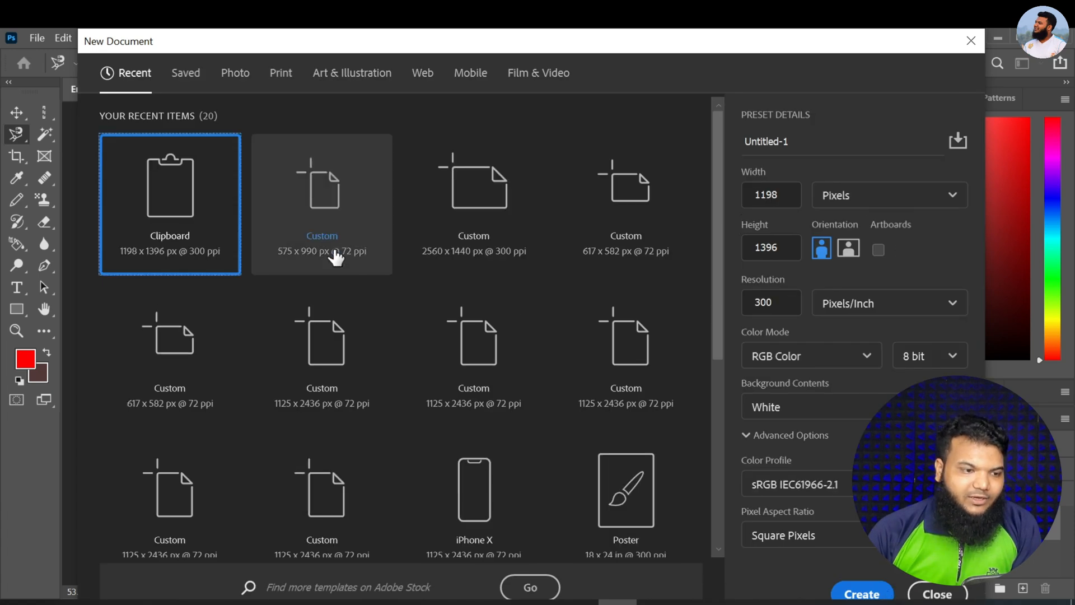
{"action": "scroll", "coordinate": [371, 443], "scroll_direction": "down", "scroll_amount": 4}
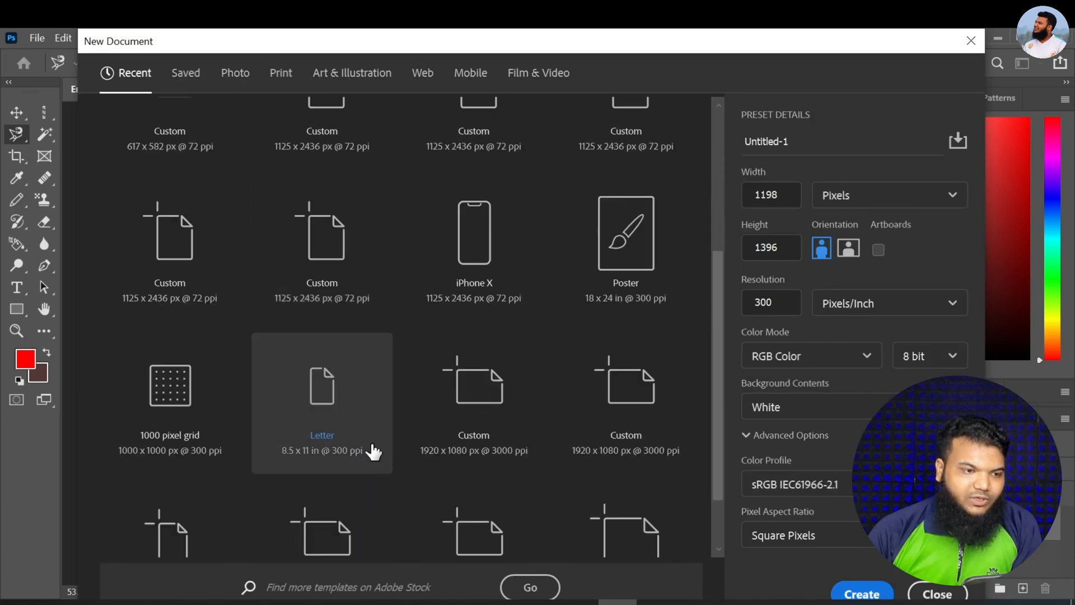
{"action": "double_click", "coordinate": [325, 258]}
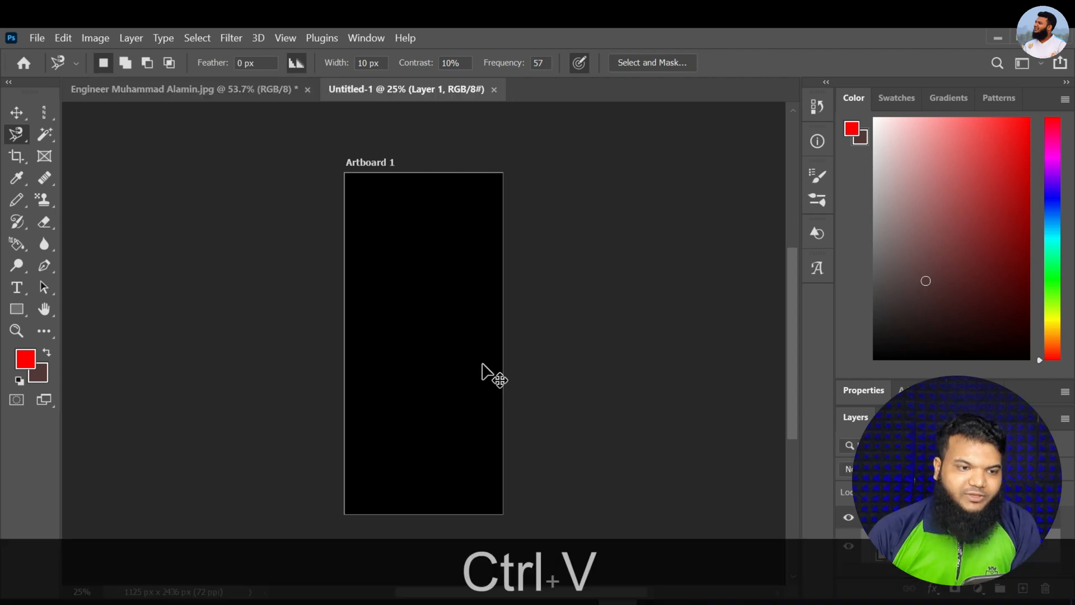
{"action": "key", "text": "ctrl+v"}
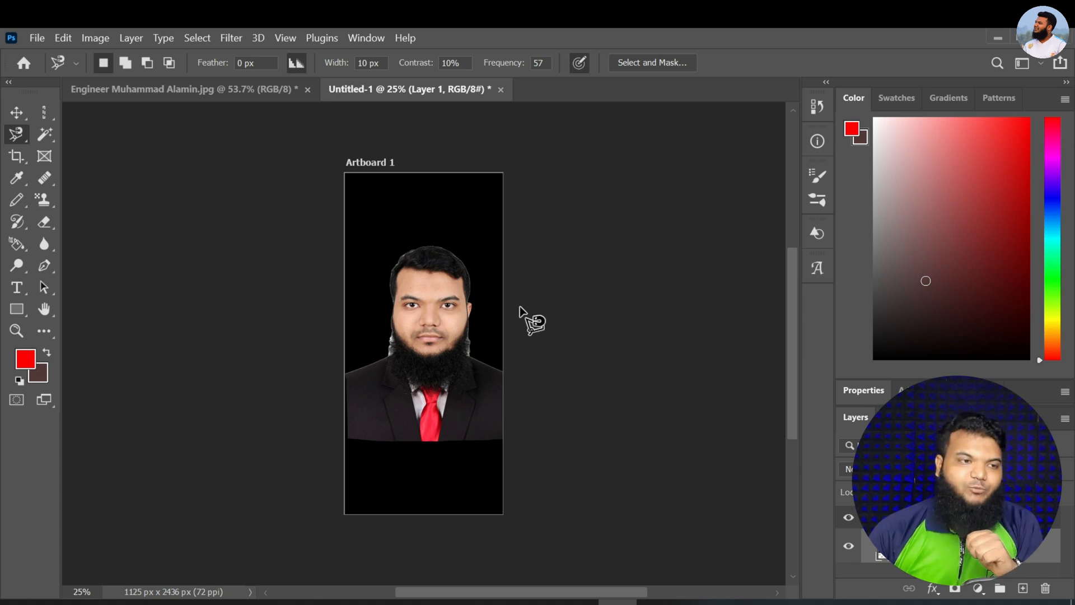
{"action": "left_click", "coordinate": [238, 92]}
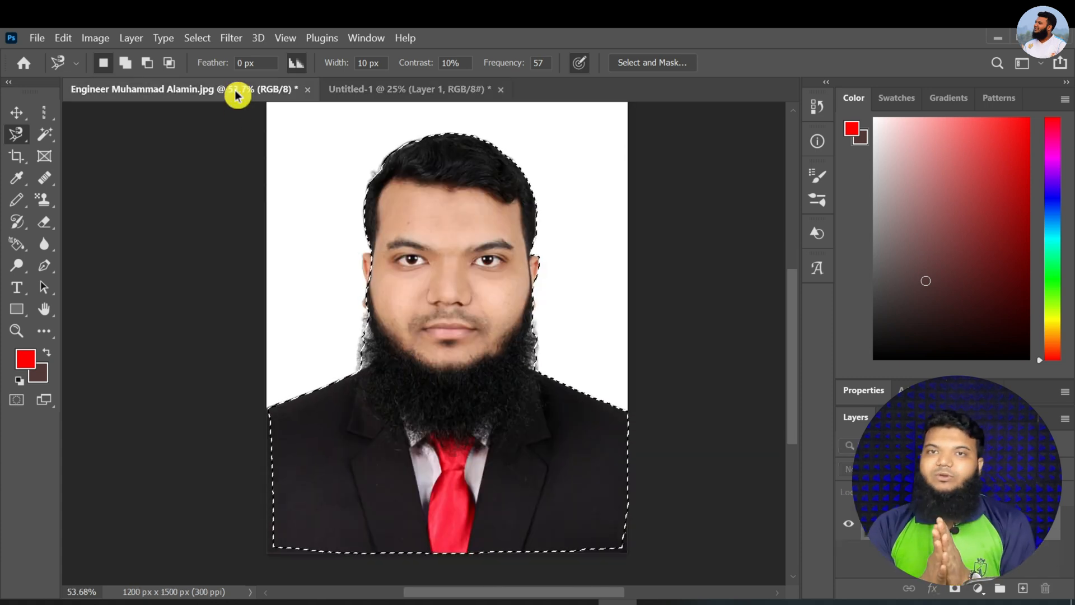